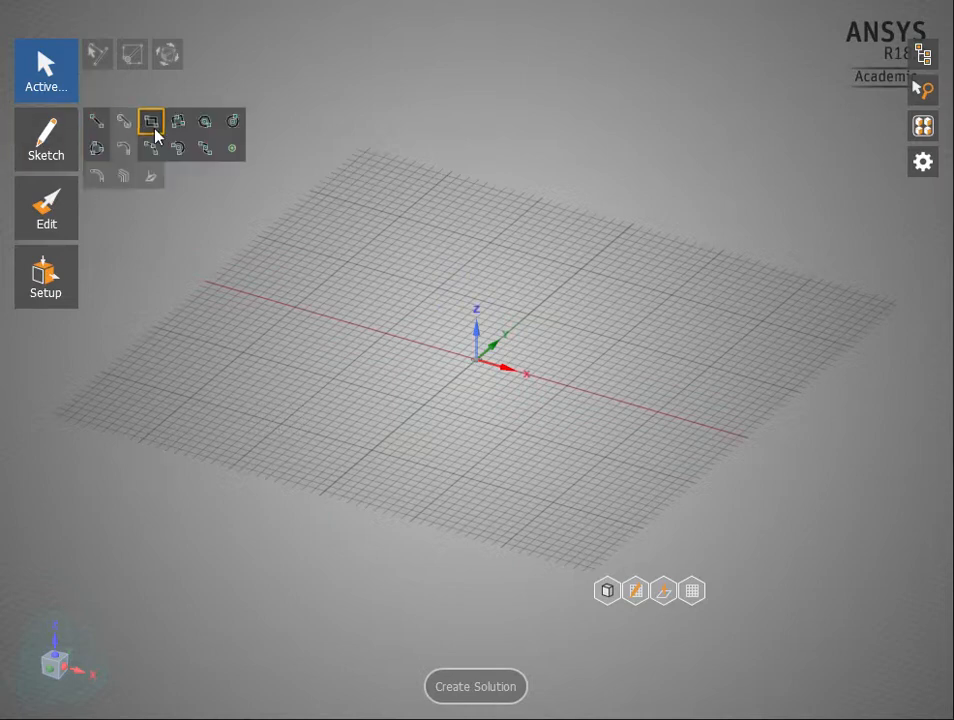
Sketch a 1 in by 1 in square on the ground plane with one corner at the origin
left_click(155, 130)
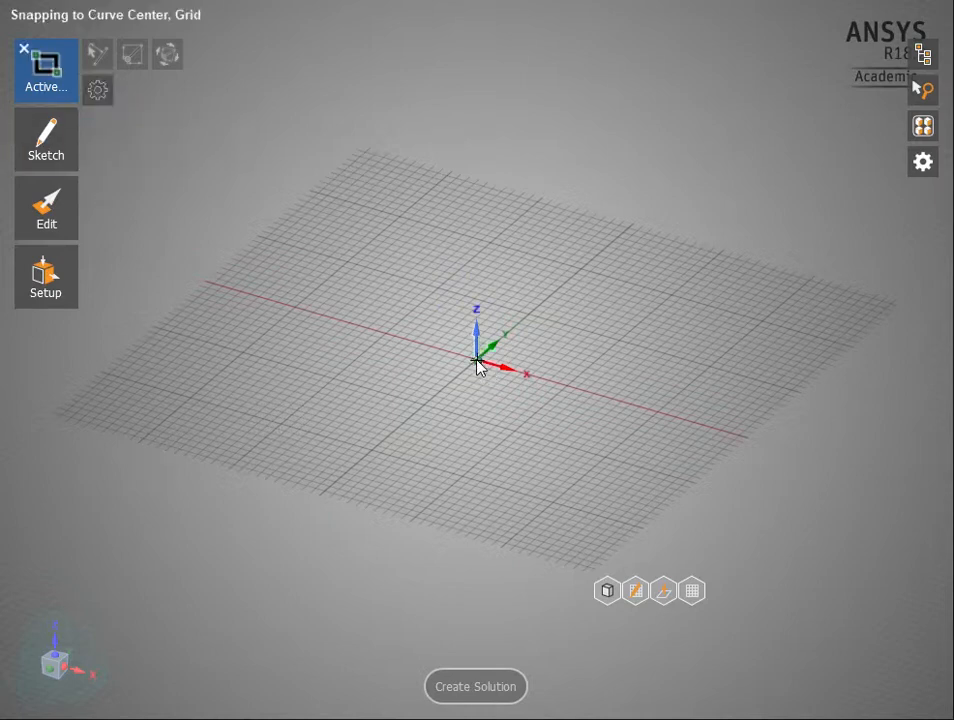
left_click(477, 361)
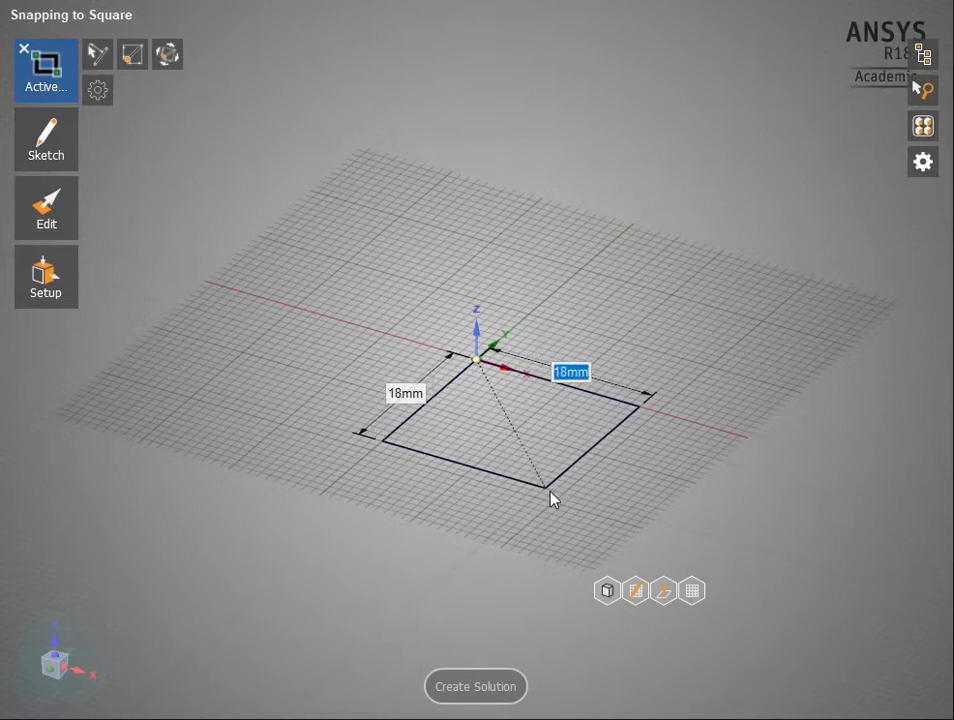
type("1in")
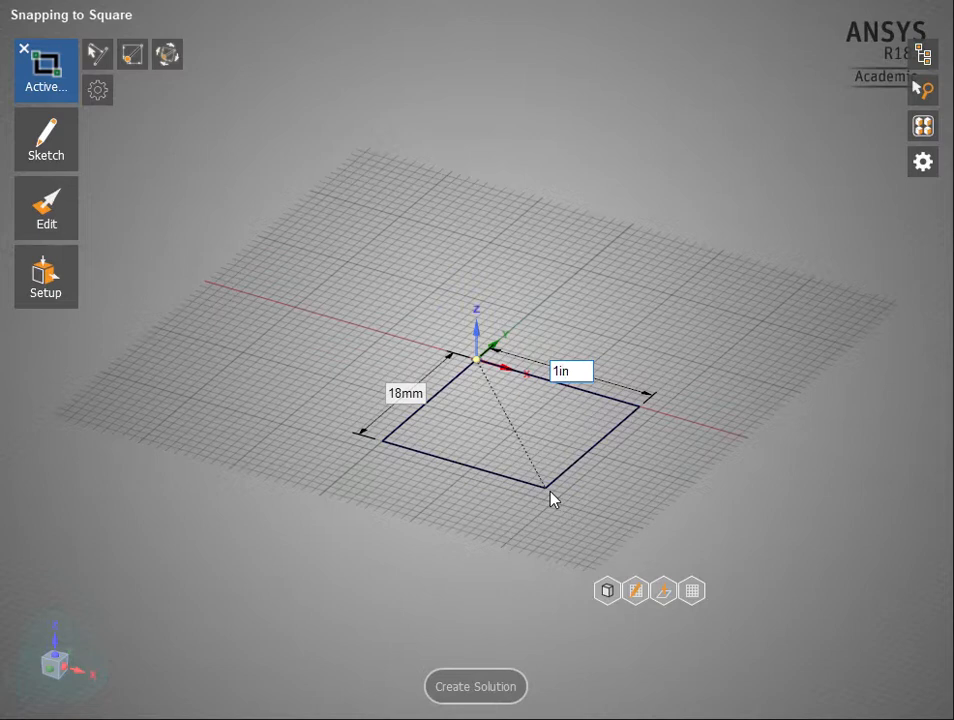
key("Tab")
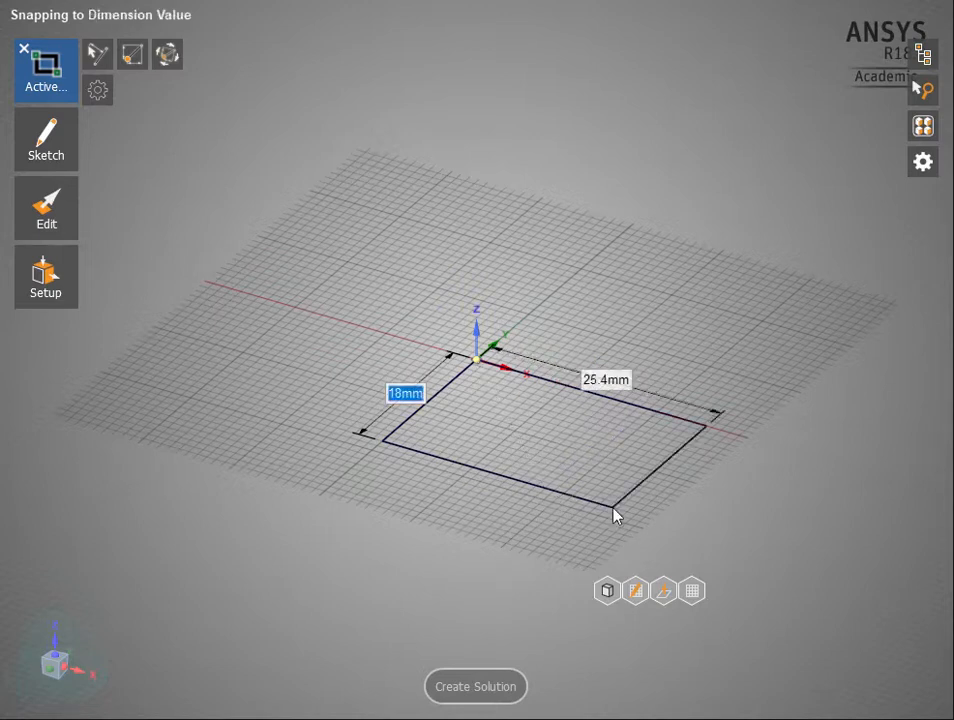
type("1")
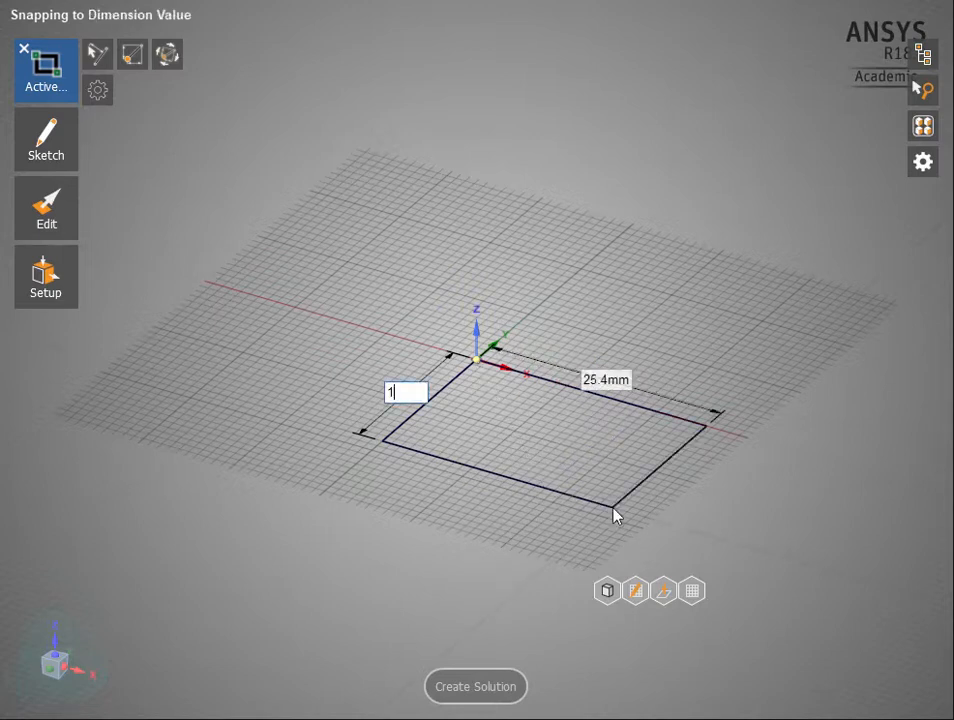
type("in")
key("Tab")
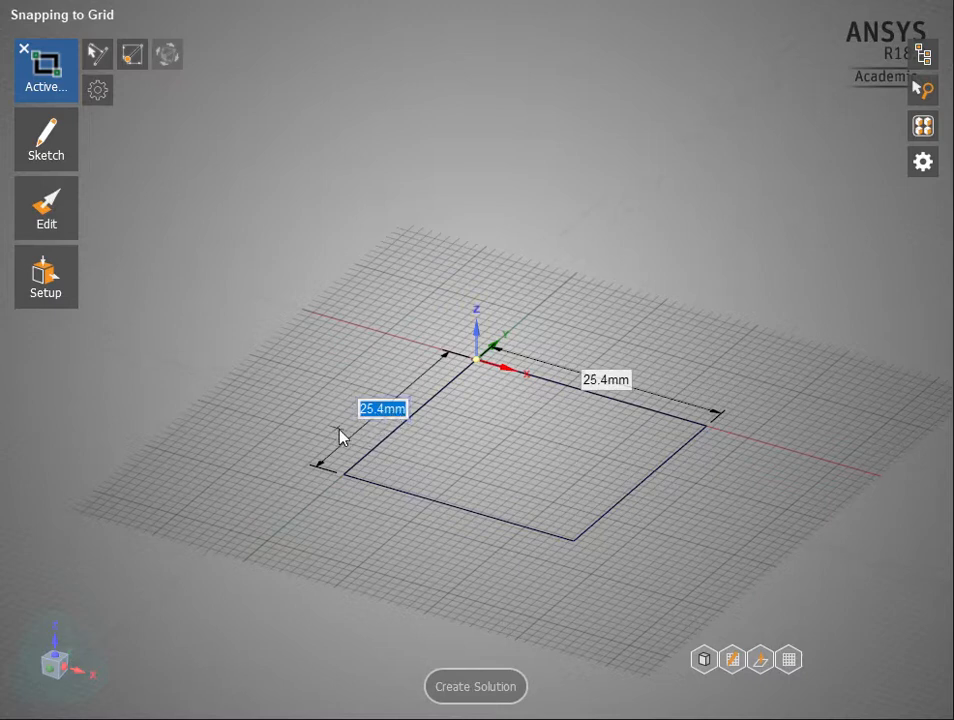
Pull the square face upward 1 in to form a cube
left_click(33, 235)
left_click(115, 207)
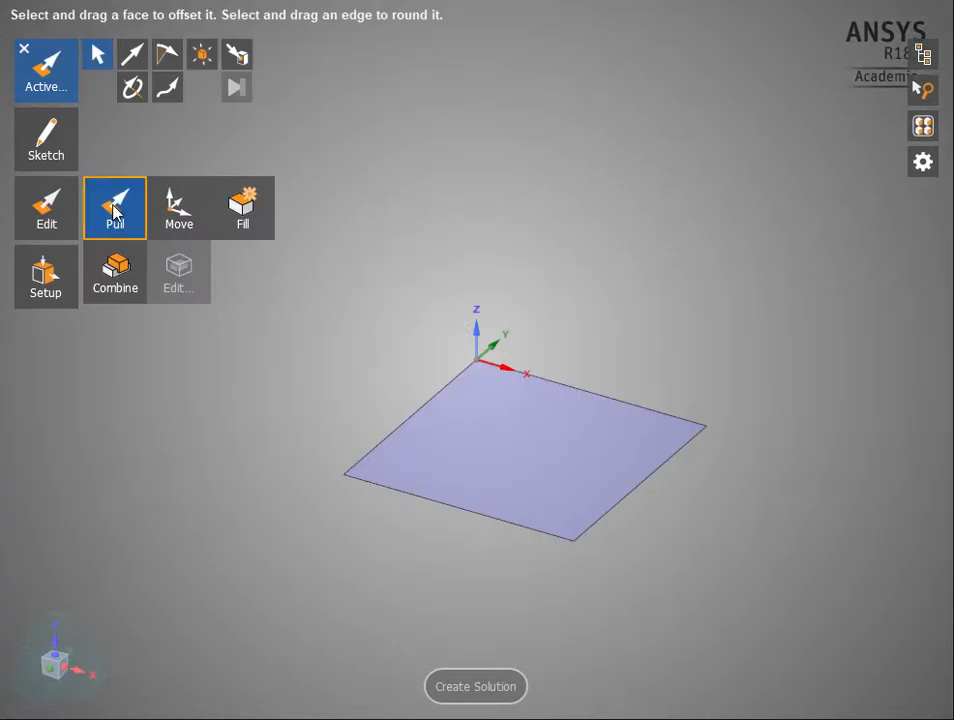
left_click(508, 447)
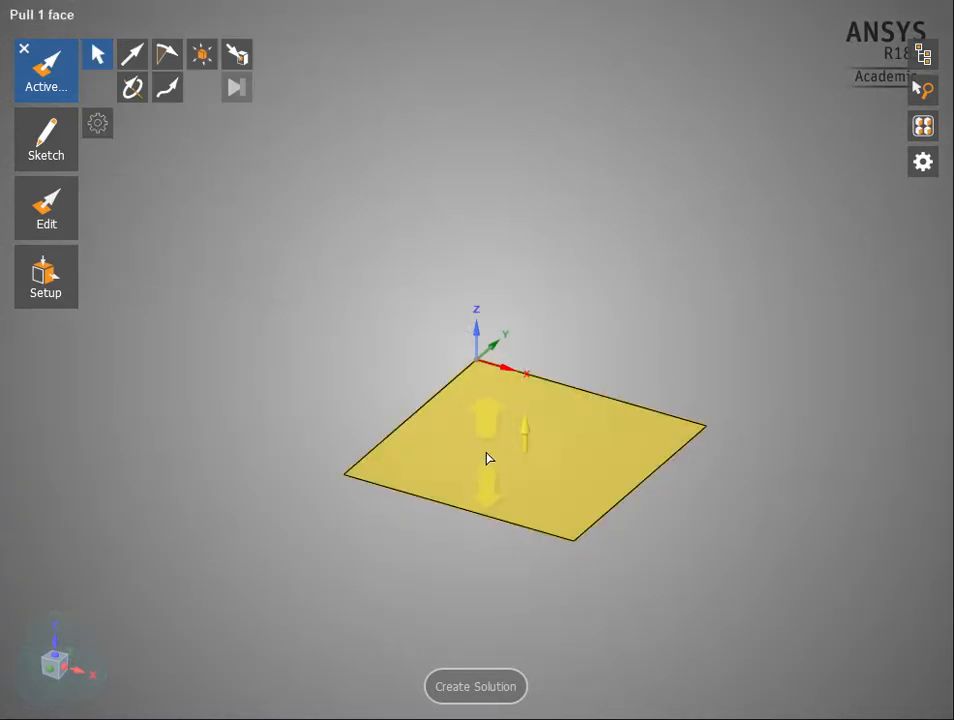
left_click(449, 551)
left_click(513, 428)
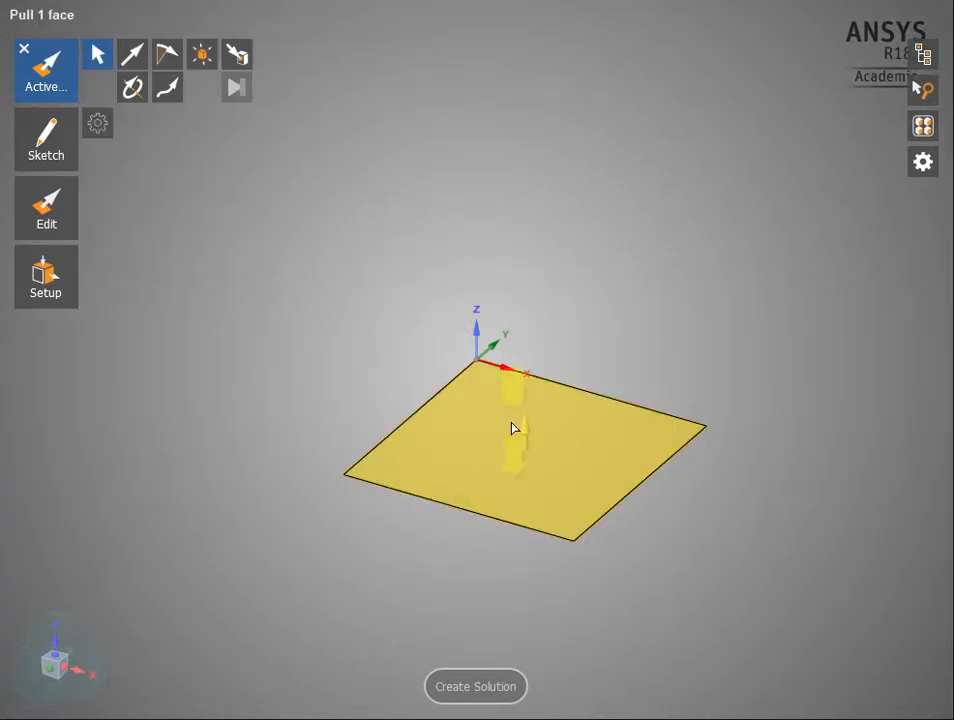
left_click(455, 452)
left_click_drag(527, 432, 524, 362)
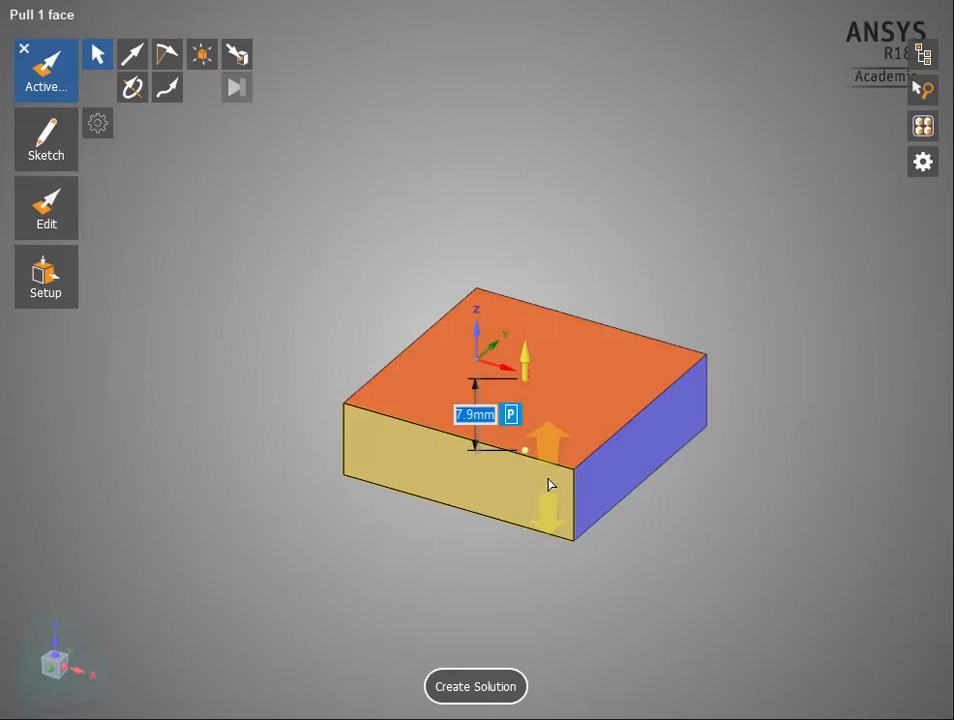
type("1in")
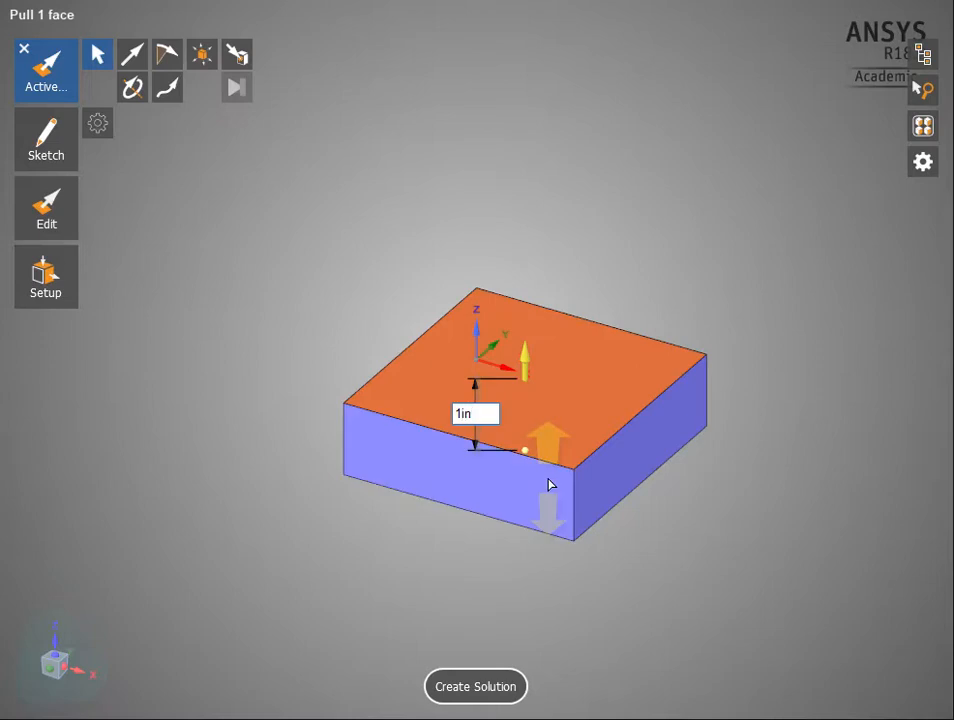
key("Return")
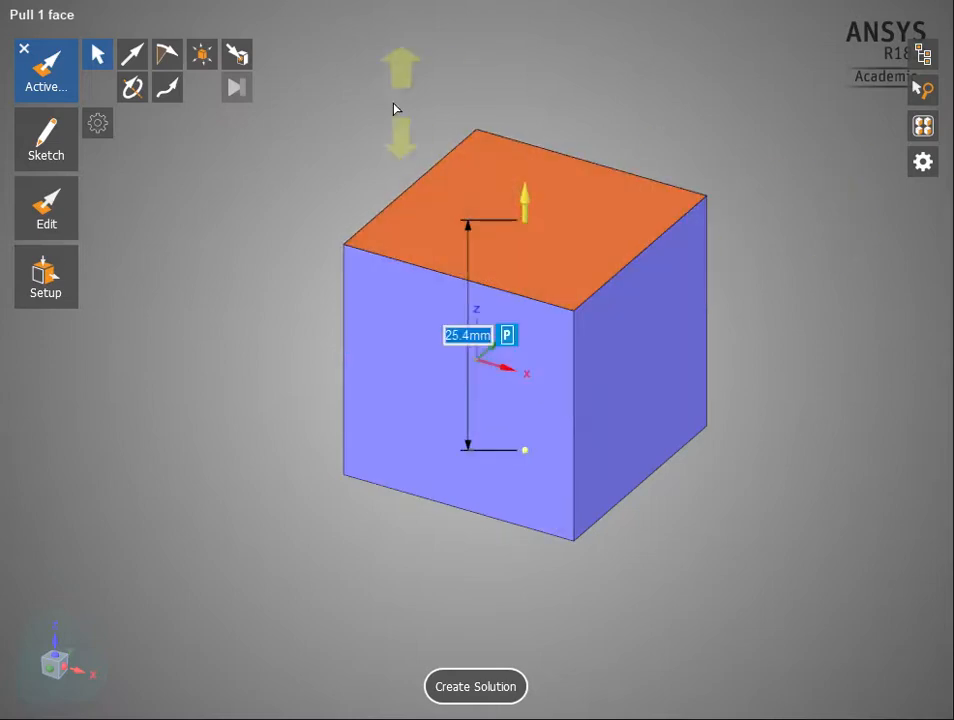
left_click(42, 68)
Sketch a circle with a diameter of 0.5 in at the centre of the cube's top face
left_click(532, 183)
mouse_move(532, 183)
middle_mouse_down()
mouse_move(541, 249)
mouse_move(527, 230)
mouse_move(554, 215)
mouse_move(513, 270)
mouse_move(505, 265)
mouse_move(511, 256)
mouse_move(549, 315)
mouse_move(563, 272)
mouse_move(515, 304)
mouse_move(526, 273)
mouse_move(518, 272)
mouse_move(530, 280)
mouse_move(468, 294)
mouse_move(530, 247)
mouse_move(579, 228)
mouse_move(539, 234)
mouse_move(496, 258)
mouse_move(524, 249)
mouse_move(517, 351)
mouse_move(530, 257)
middle_mouse_up()
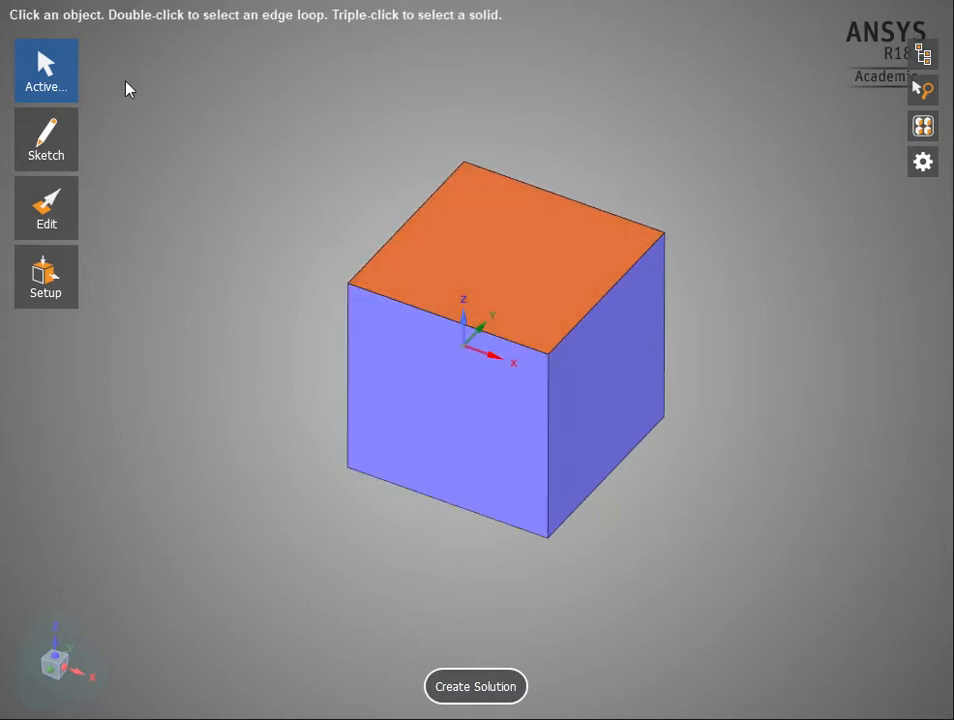
mouse_move(26, 158)
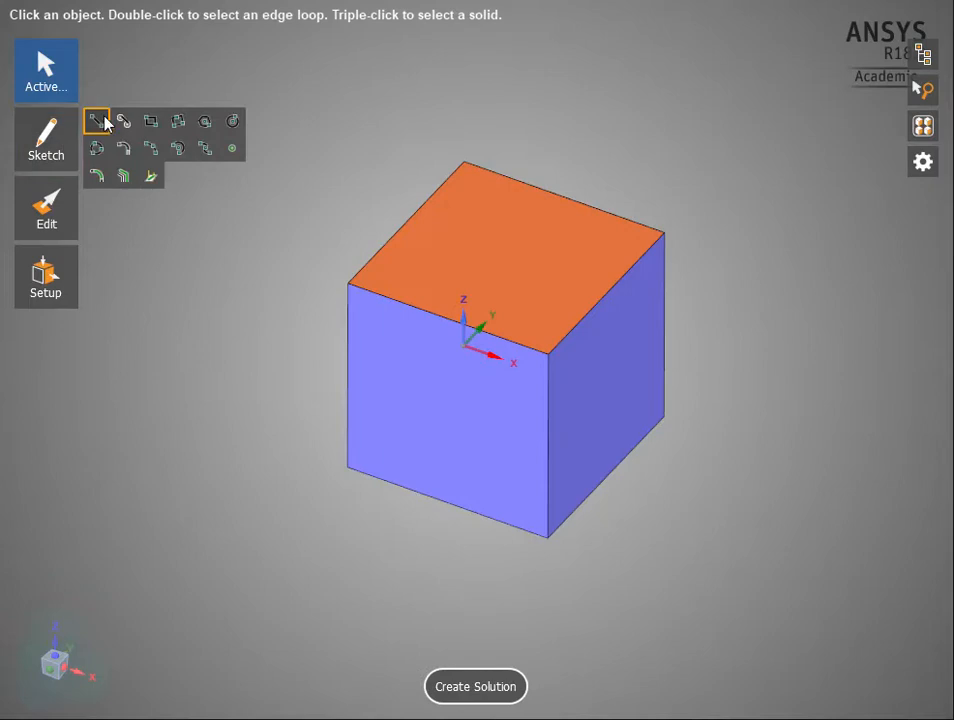
left_click(230, 122)
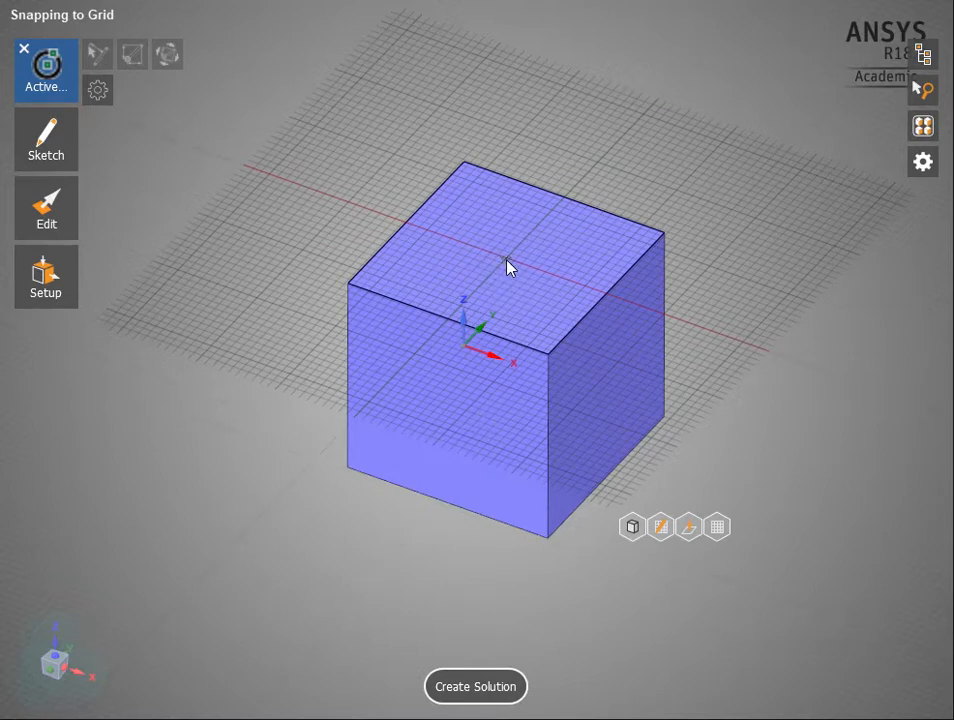
left_click(666, 535)
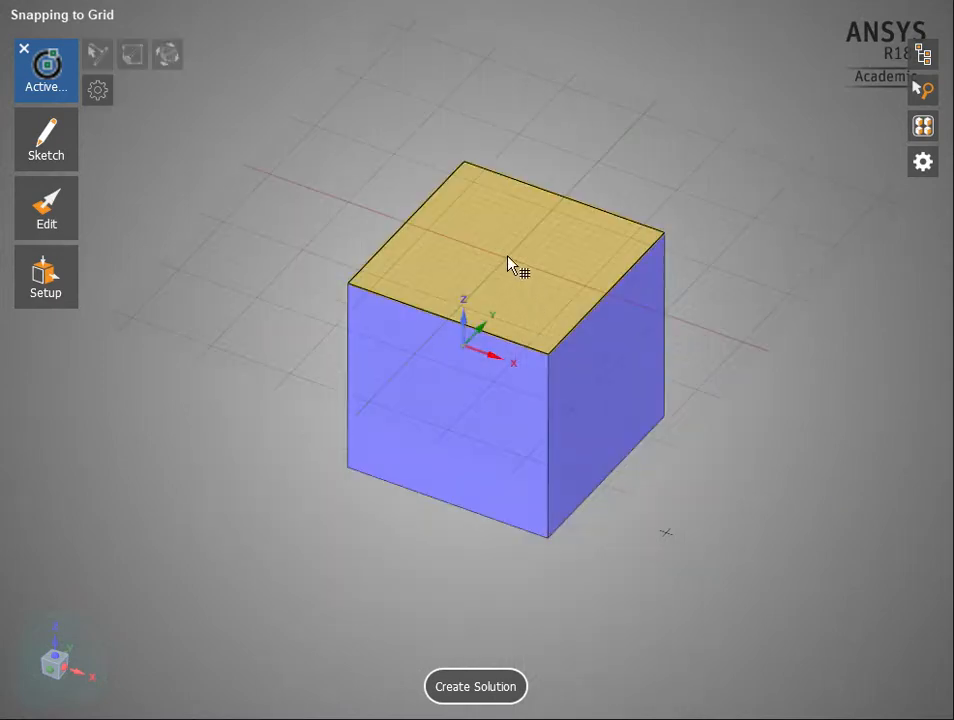
left_click(511, 264)
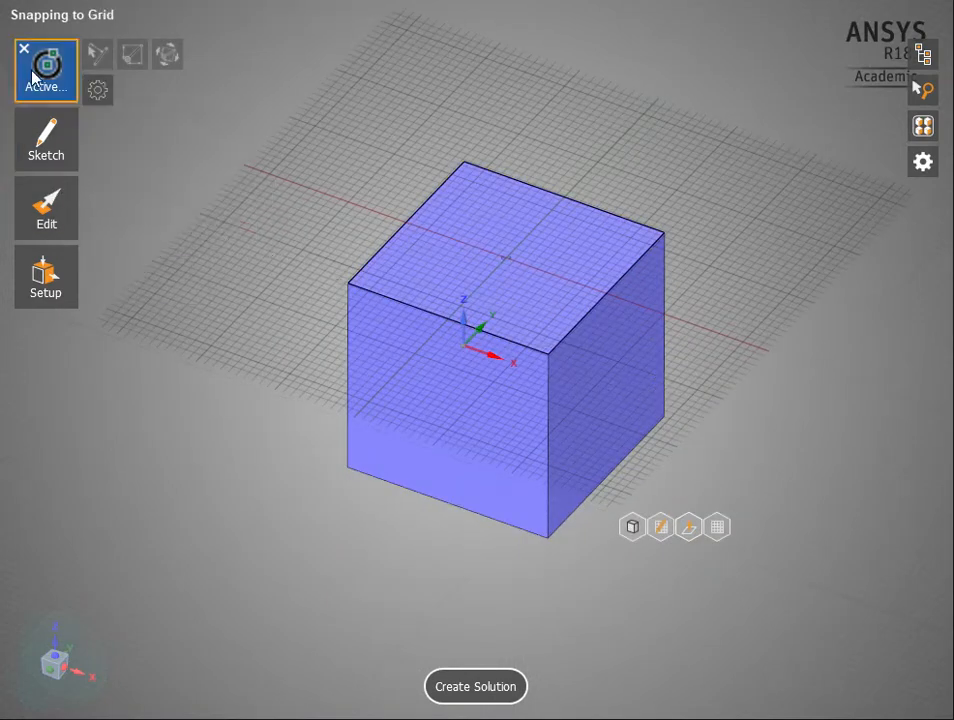
left_click(506, 259)
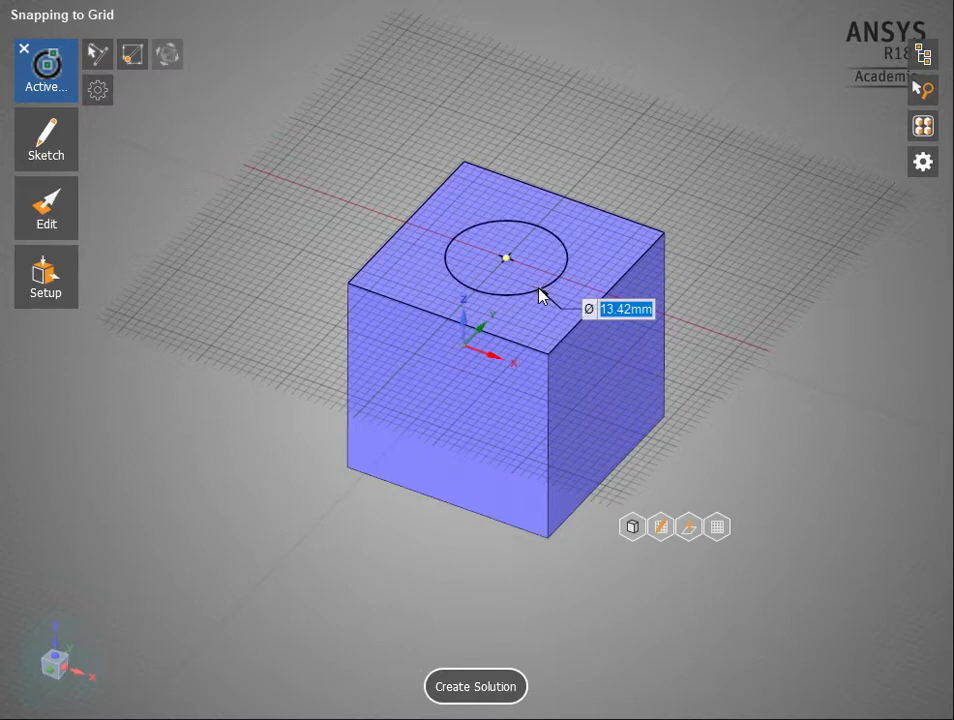
type("0.5in")
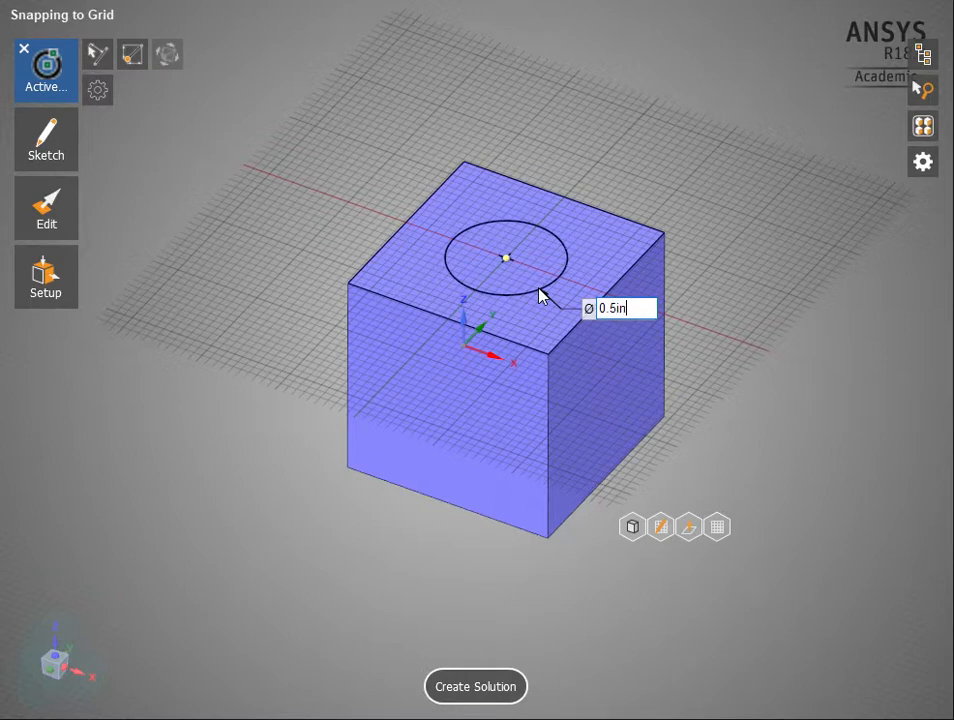
key("Return")
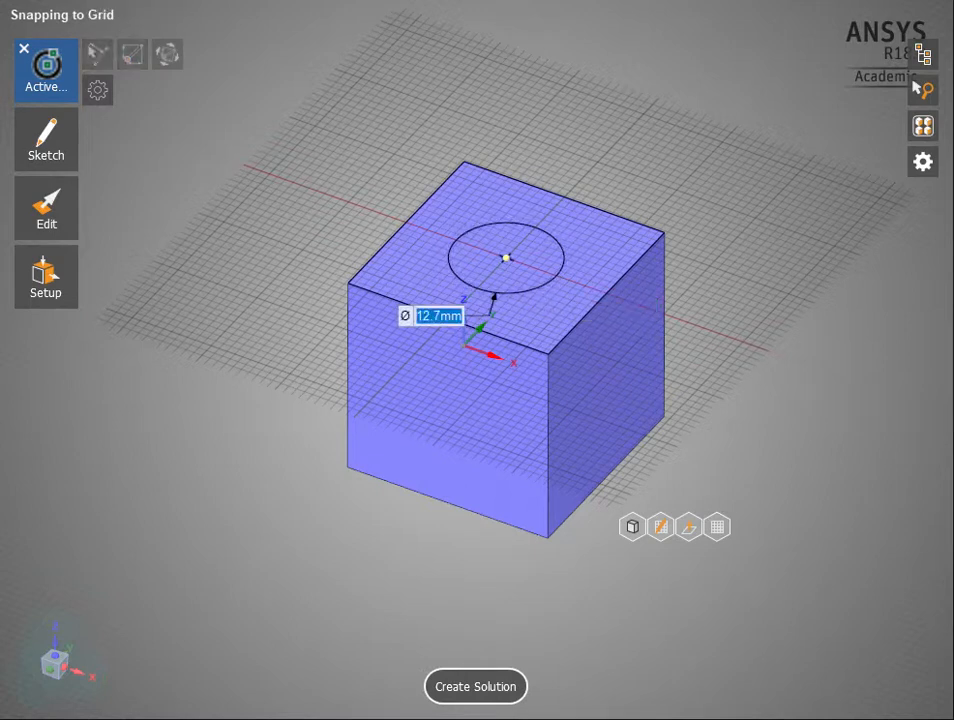
Pull the circular face 6 in outward from the cube to form a cylindrical rod
mouse_move(76, 206)
left_click(121, 210)
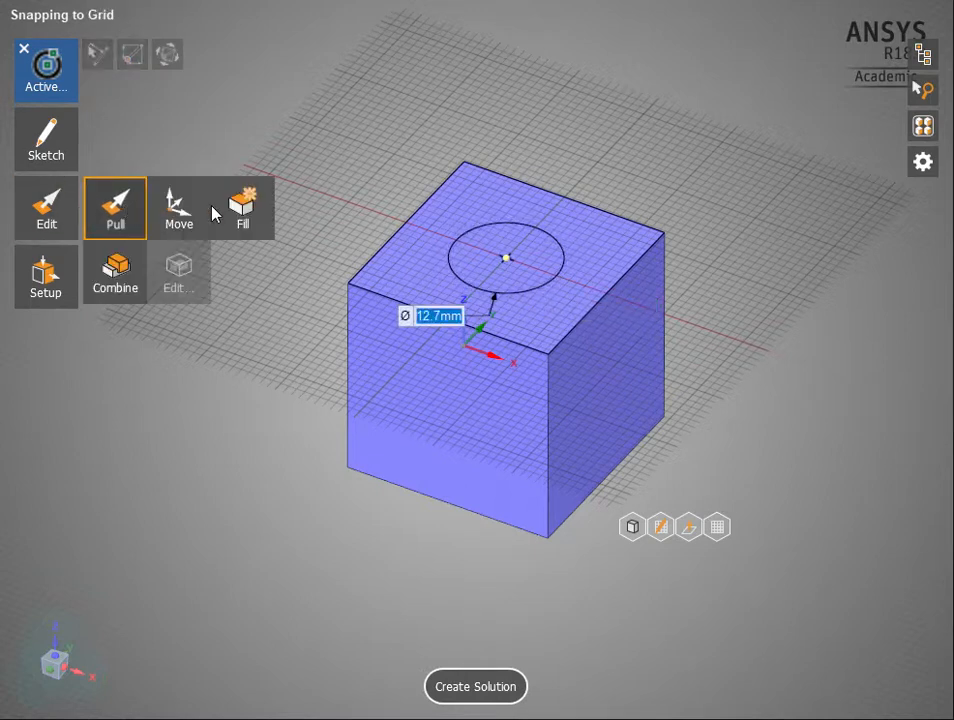
left_click(524, 254)
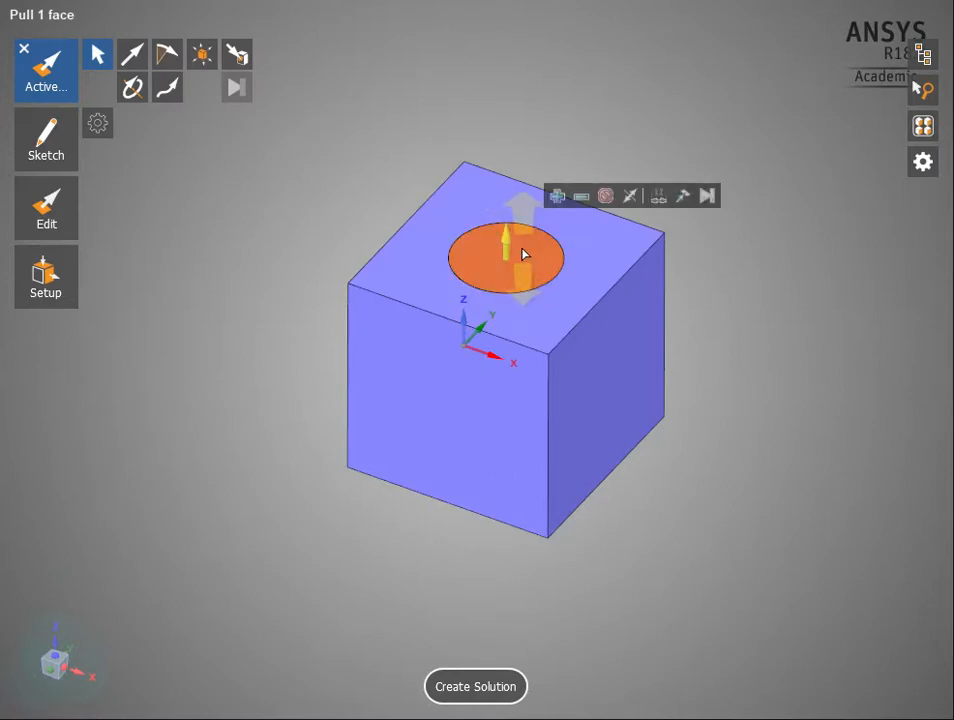
left_click_drag(507, 246, 516, 186)
type("6in")
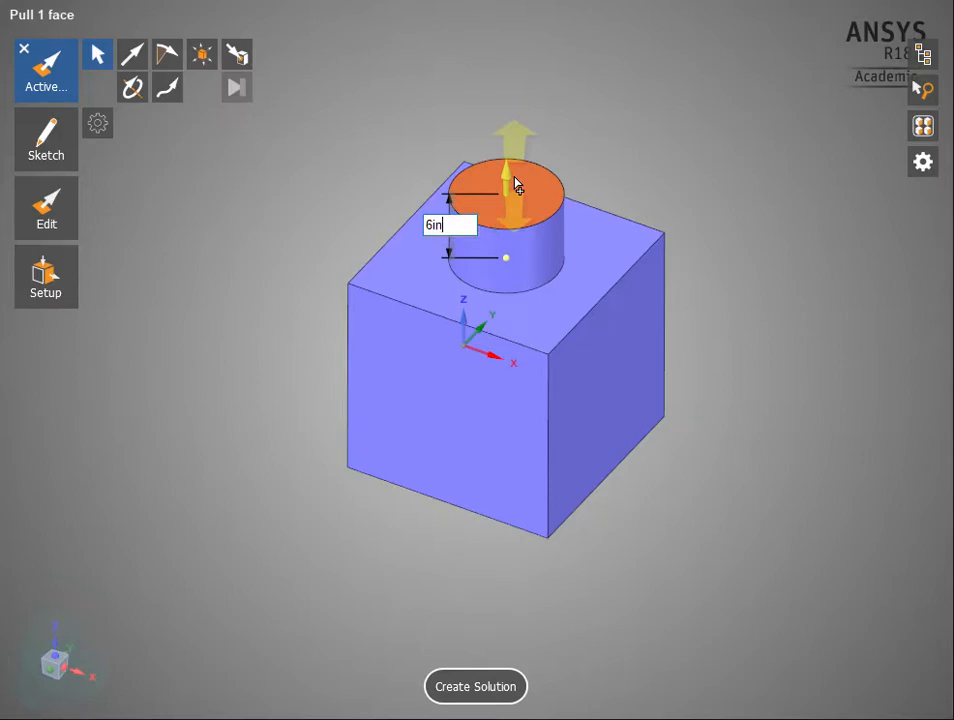
key("Return")
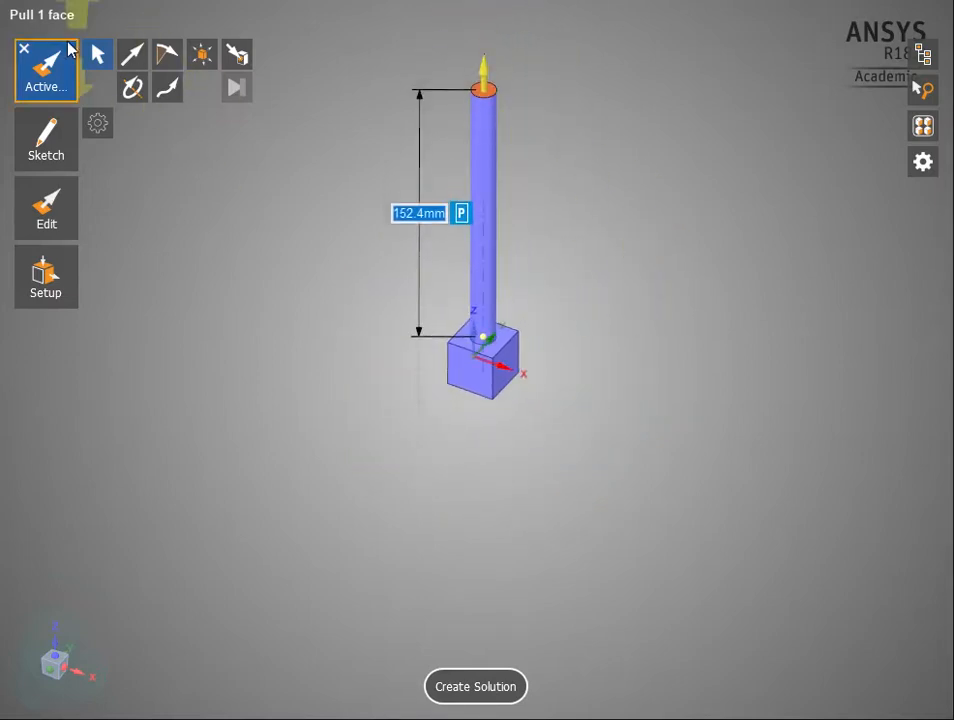
left_click(68, 86)
Create a Thermal Behavior solution for the model with Aluminium as the material
middle_click_drag(602, 237, 541, 394)
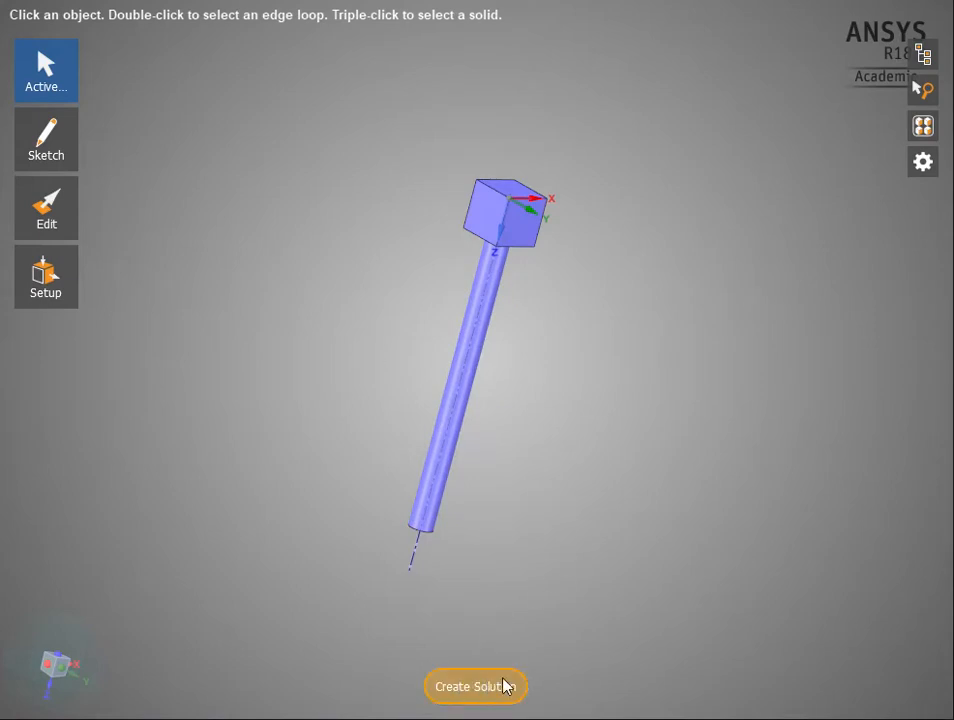
left_click(473, 688)
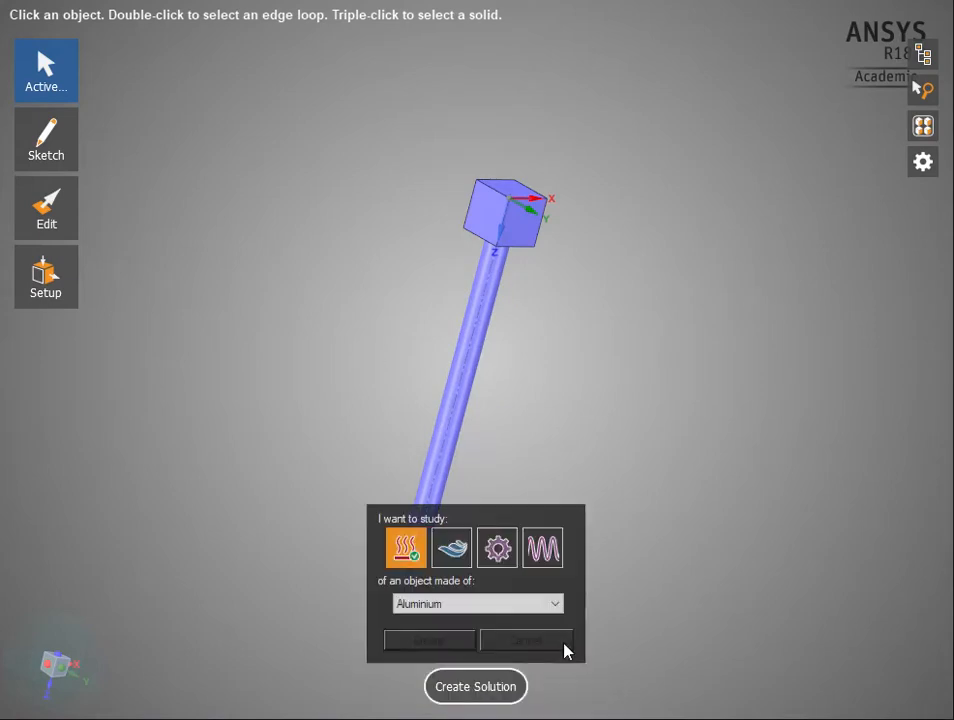
left_click(410, 550)
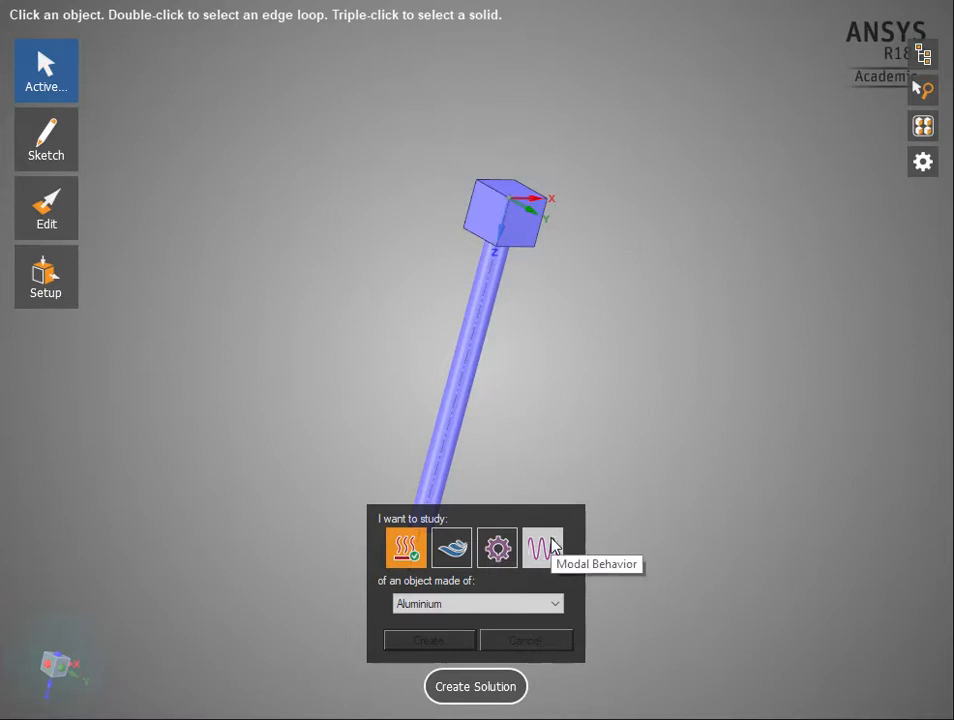
left_click(458, 604)
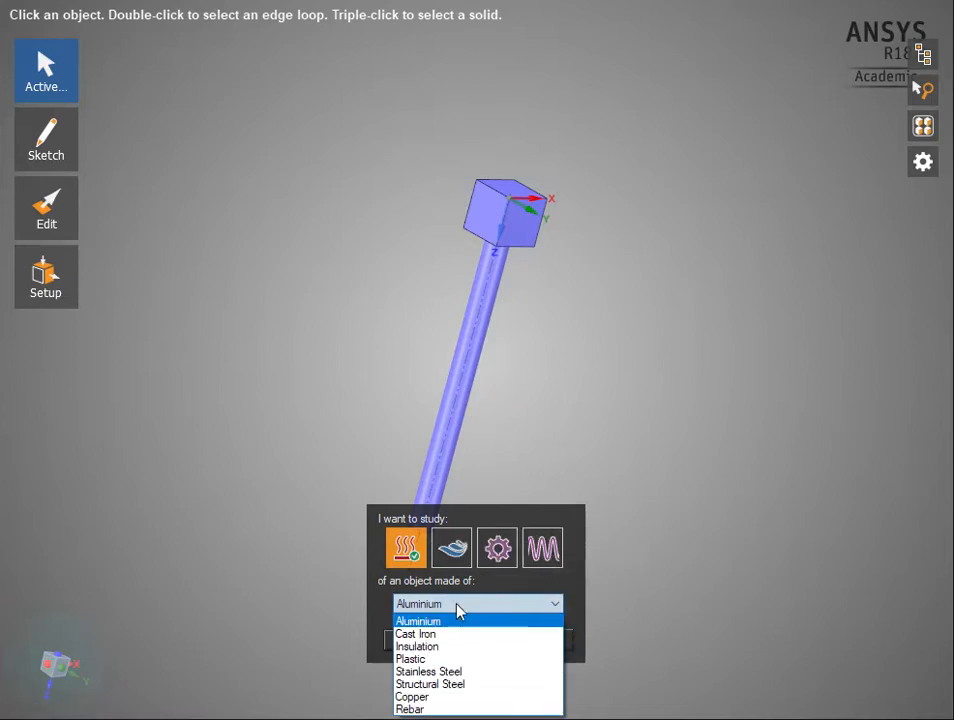
left_click(439, 622)
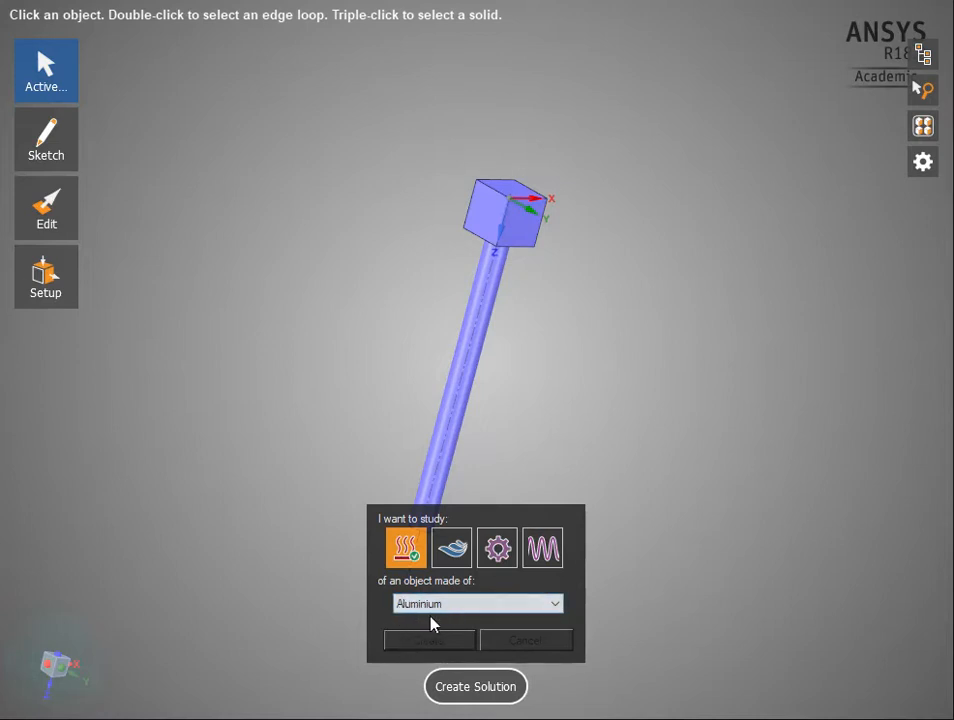
left_click(421, 641)
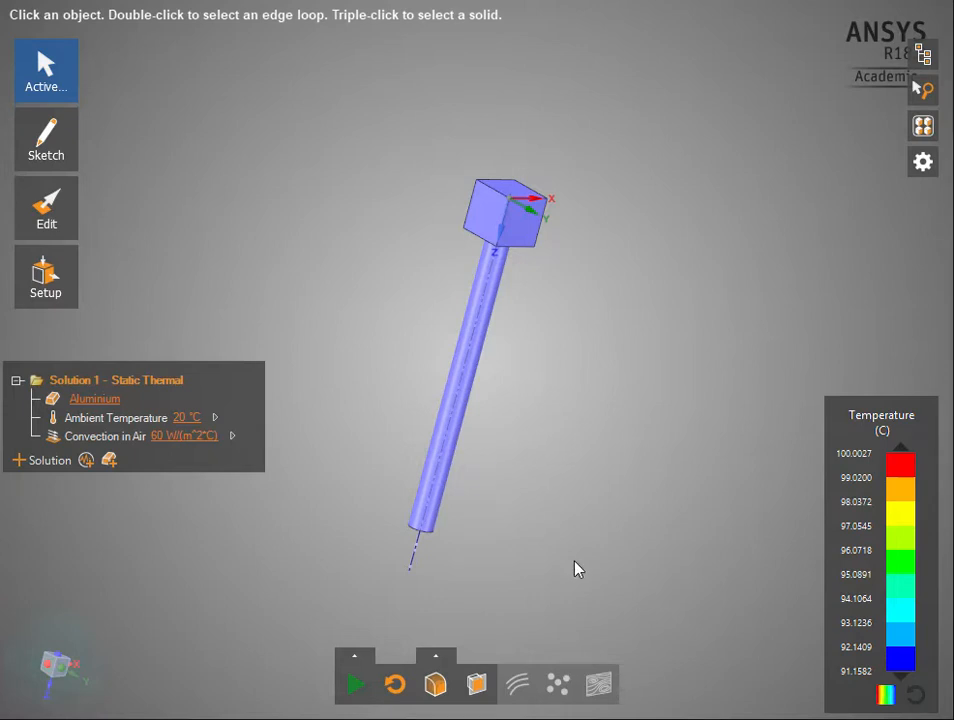
Add a Heat transfer on face calculation to the cube face opposite the rod and move its chart beside the model
middle_click_drag(580, 229, 564, 266)
left_click(524, 190)
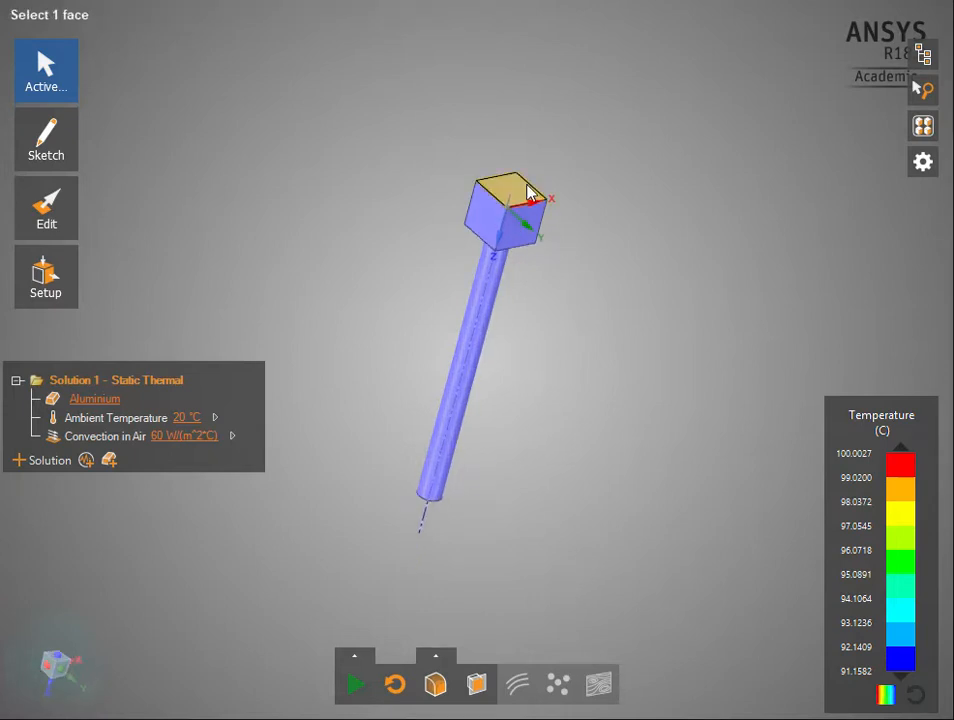
left_click(510, 198)
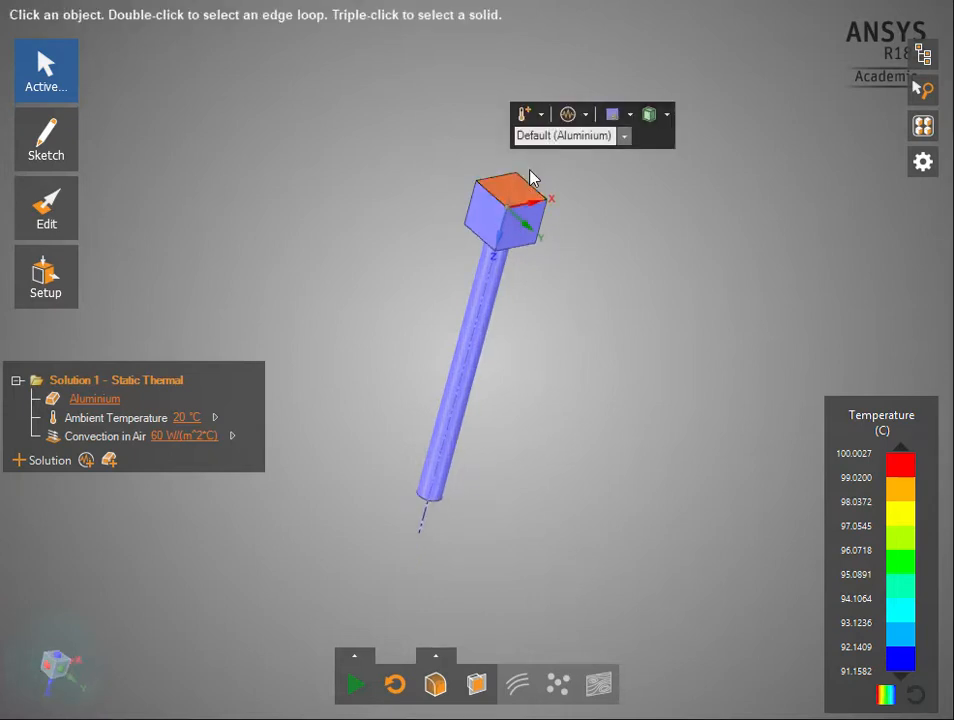
left_click(587, 115)
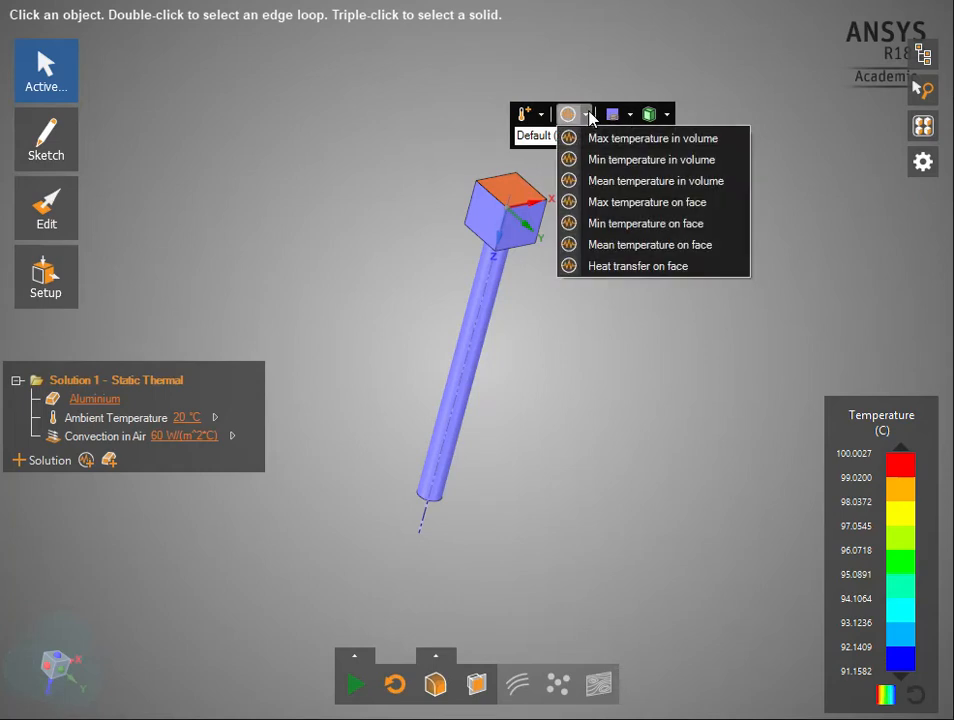
left_click(621, 269)
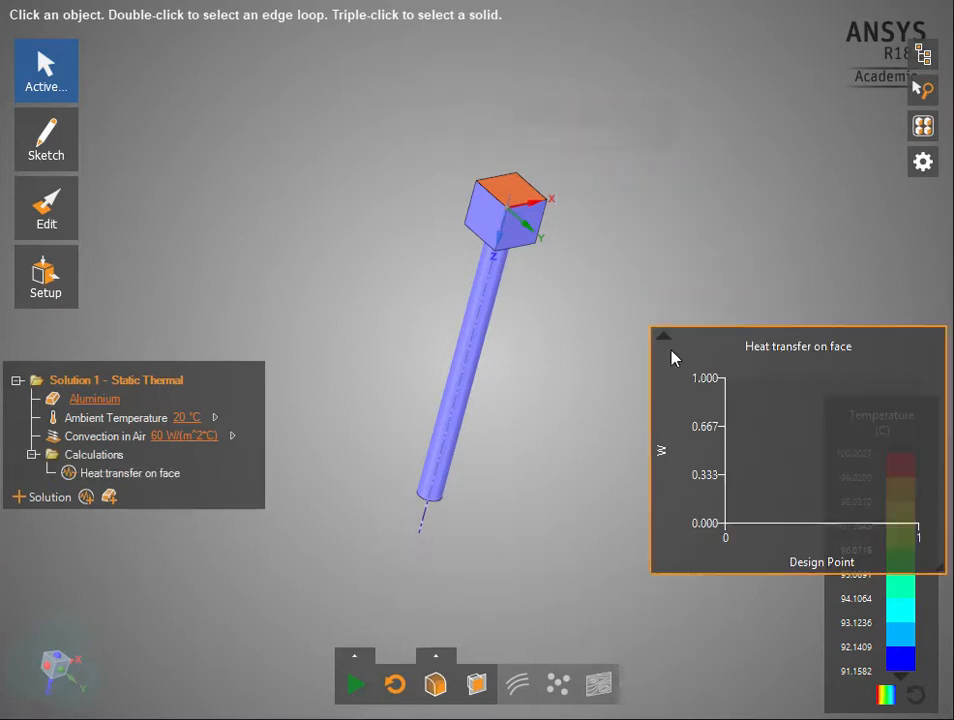
left_click_drag(734, 344, 689, 146)
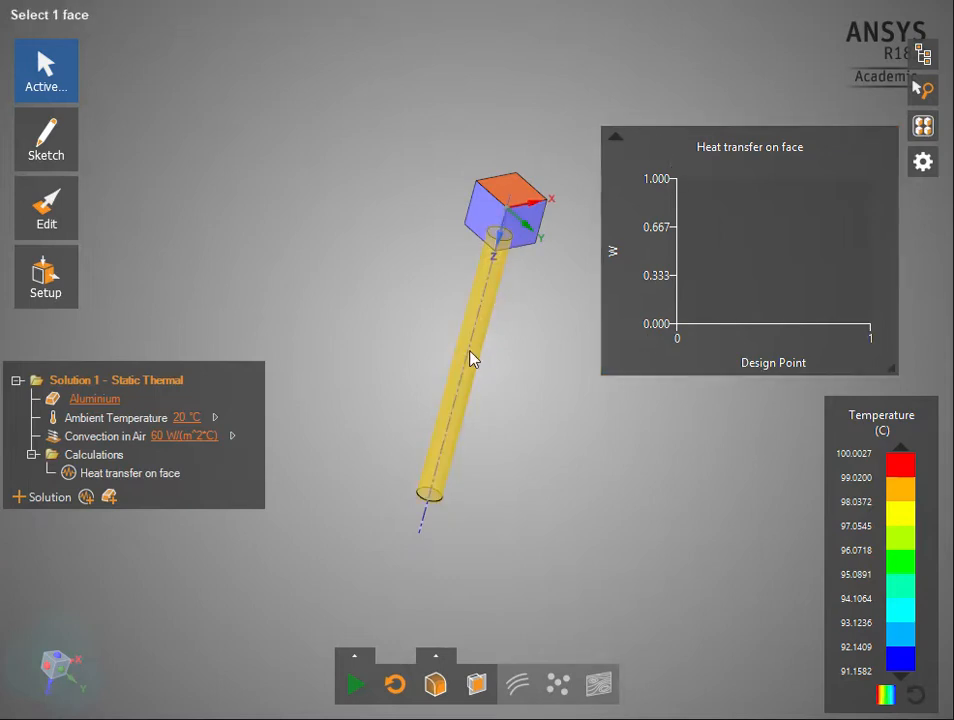
Apply a Temperature condition of 100 °C to the rod's cylindrical face
left_click(443, 437)
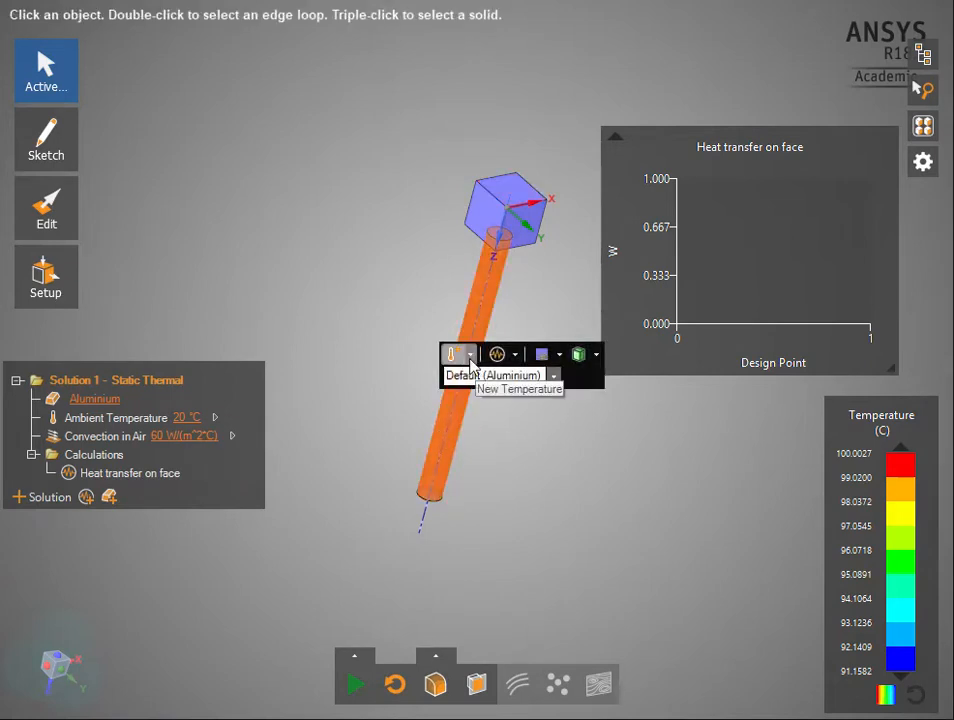
left_click(471, 356)
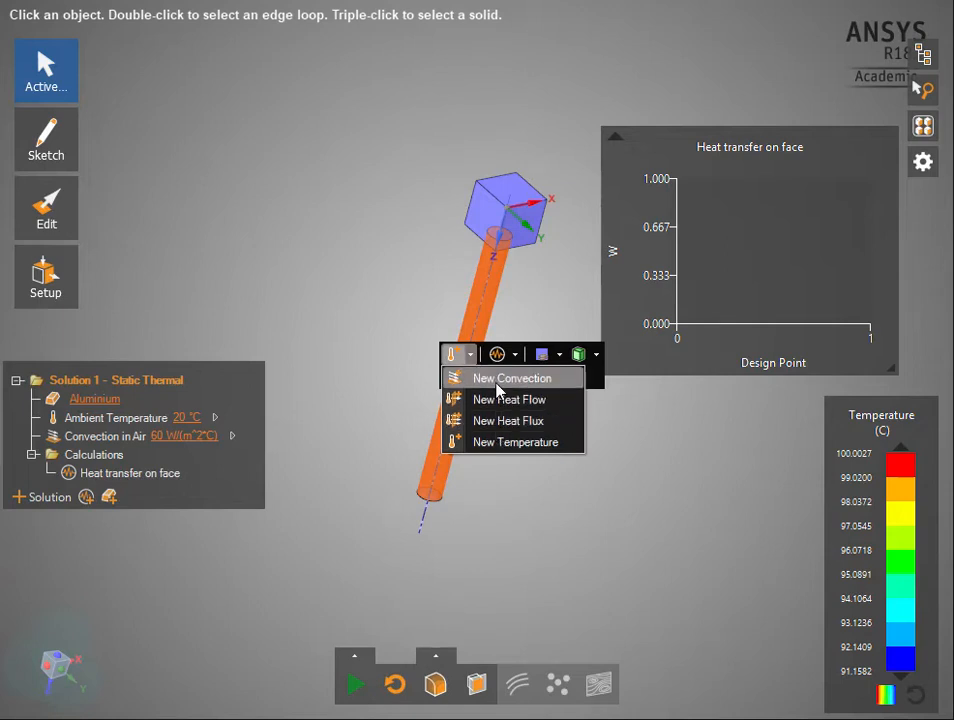
left_click(519, 444)
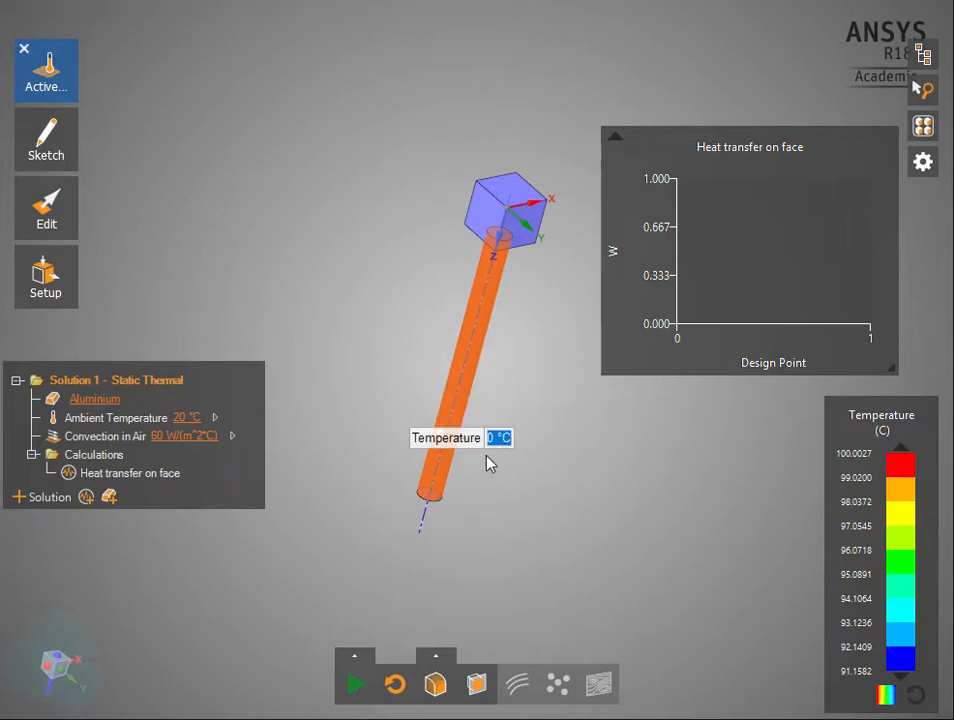
type("100")
key("Return")
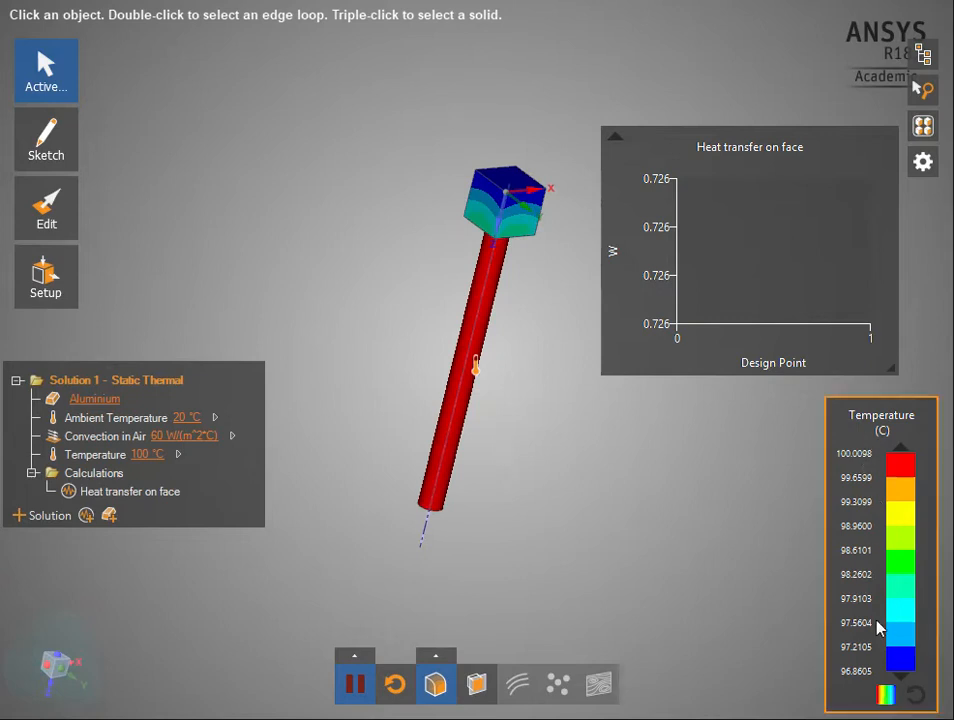
Start a circle sketch on the cube's side face and hide the temperature contours
middle_click_drag(541, 441, 518, 418)
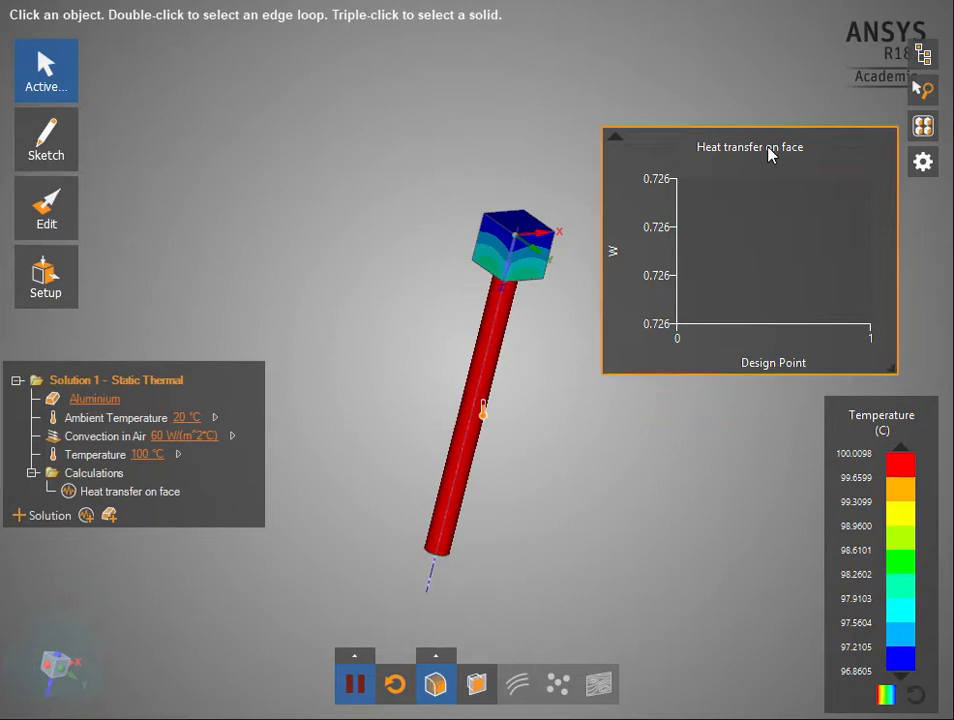
middle_click_drag(543, 368, 528, 309)
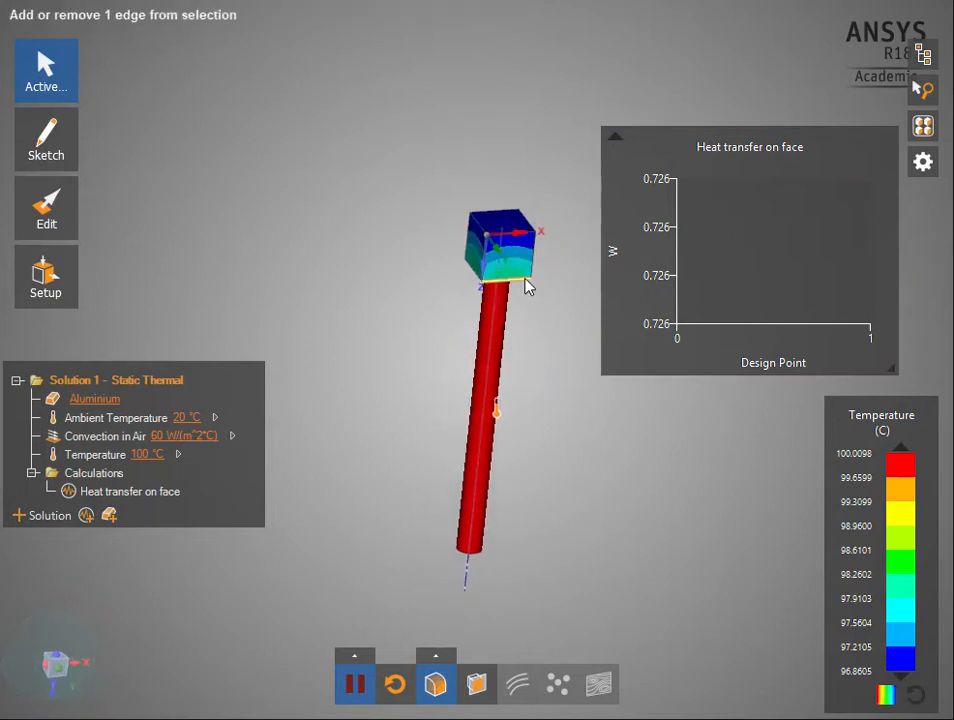
scroll(526, 283, "up", 3, "ctrl")
middle_click_drag(498, 264, 553, 242)
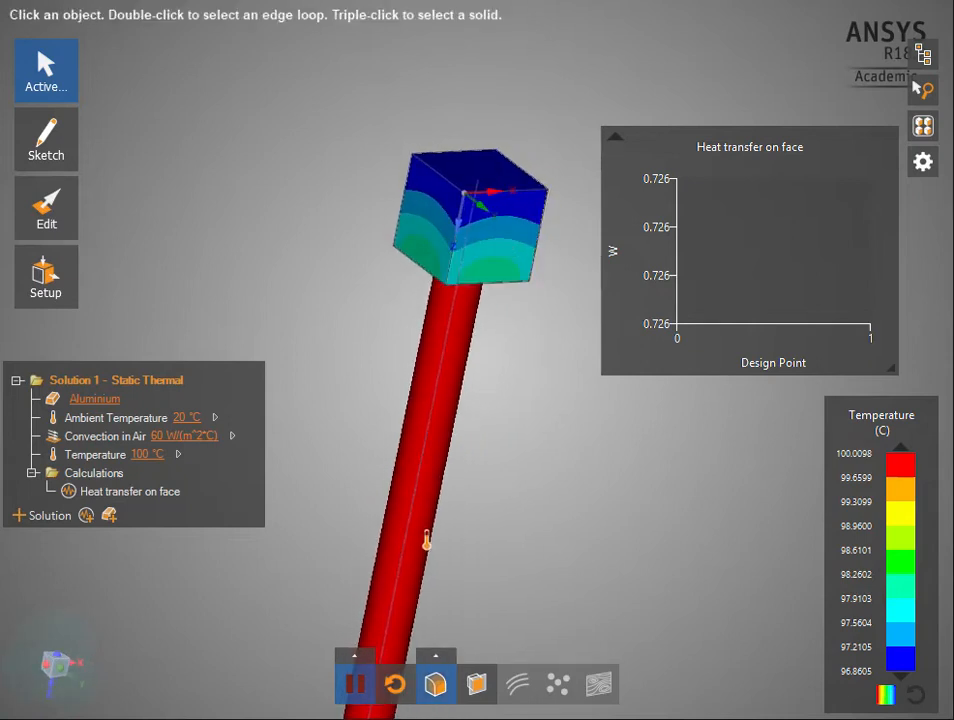
left_click(46, 138)
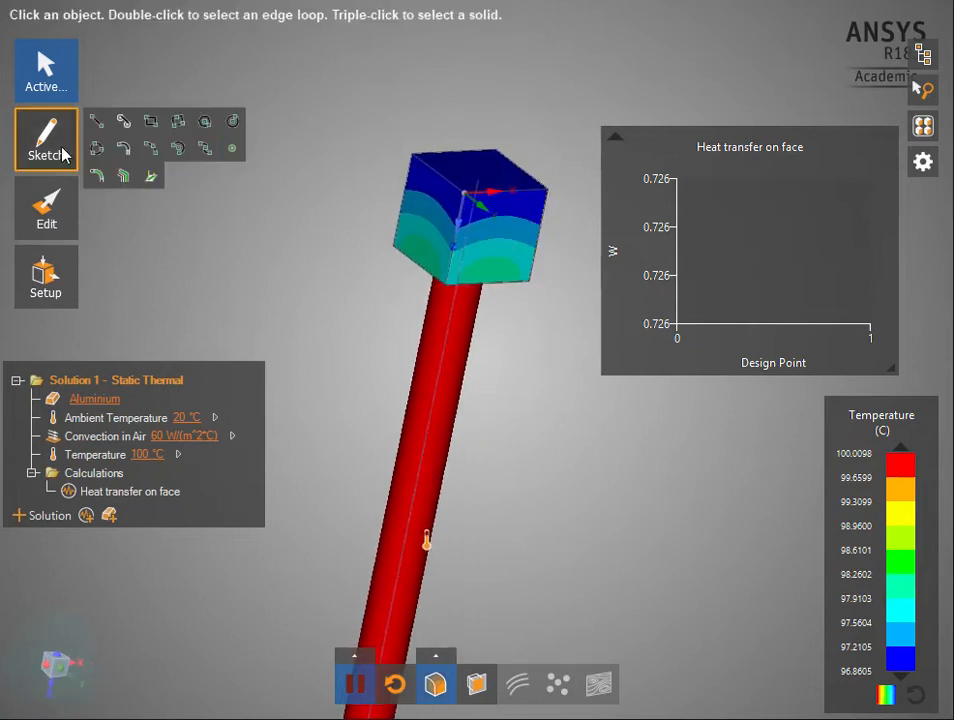
left_click(231, 121)
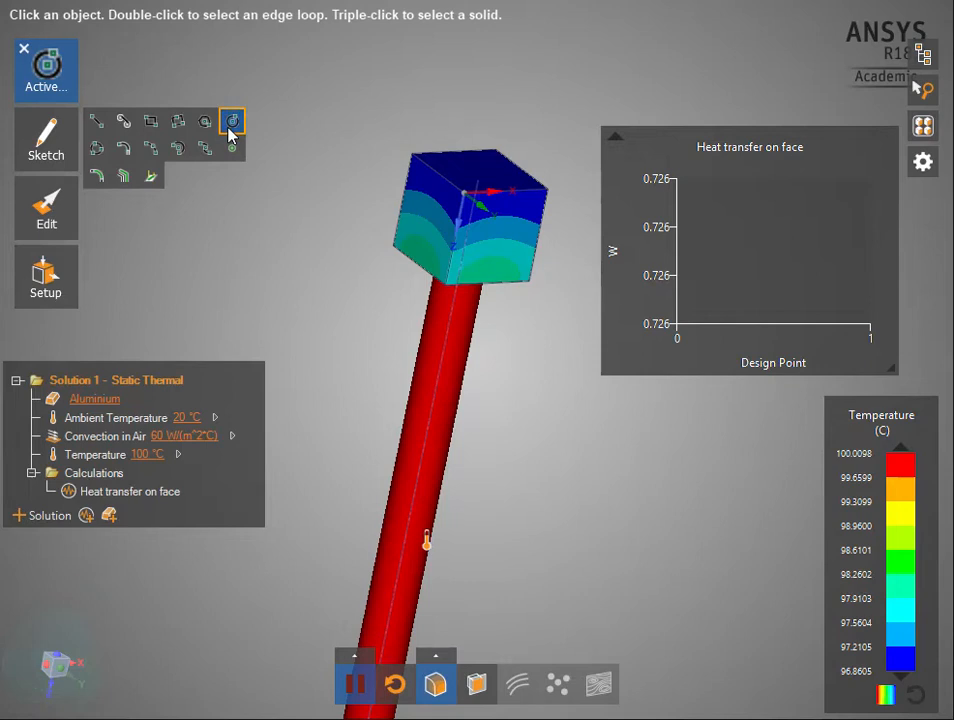
left_click(493, 243)
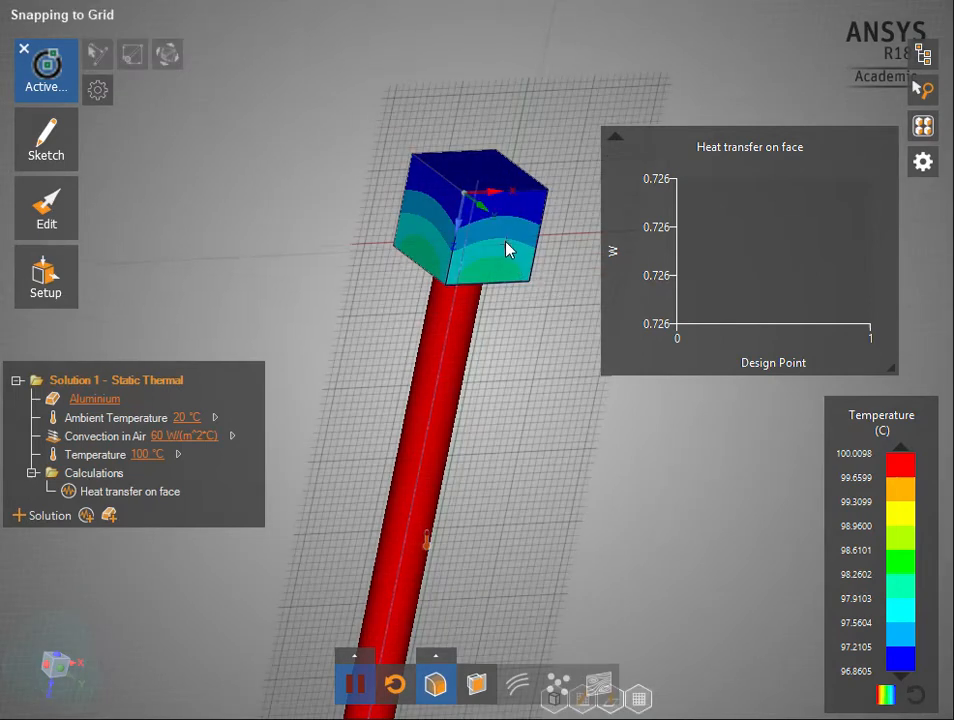
middle_click_drag(505, 242, 510, 326, "shift")
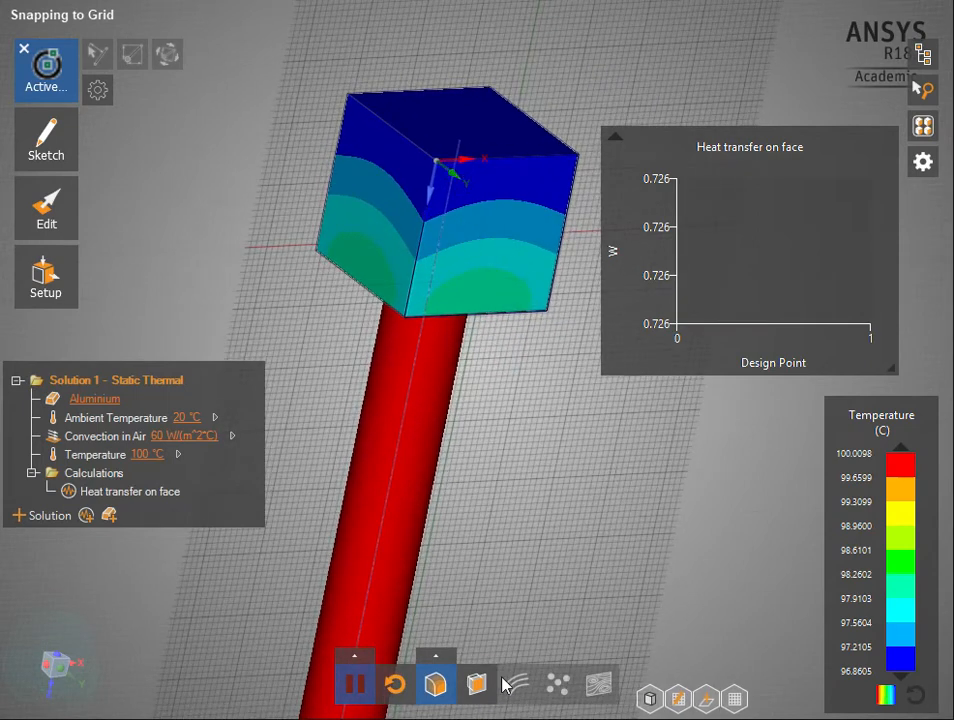
left_click(436, 685)
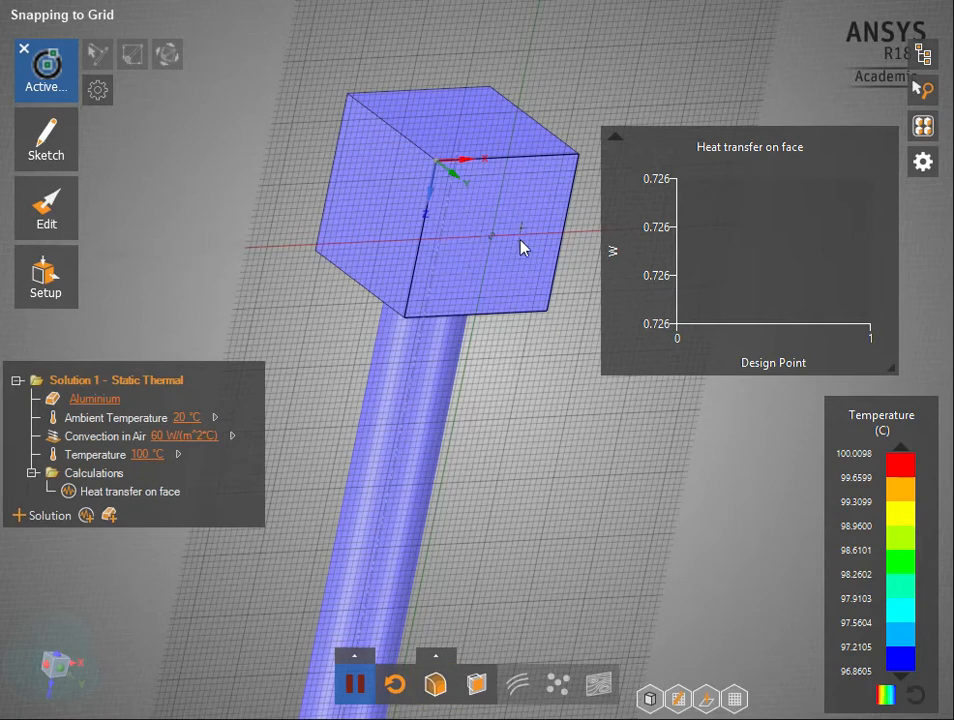
left_click(494, 239)
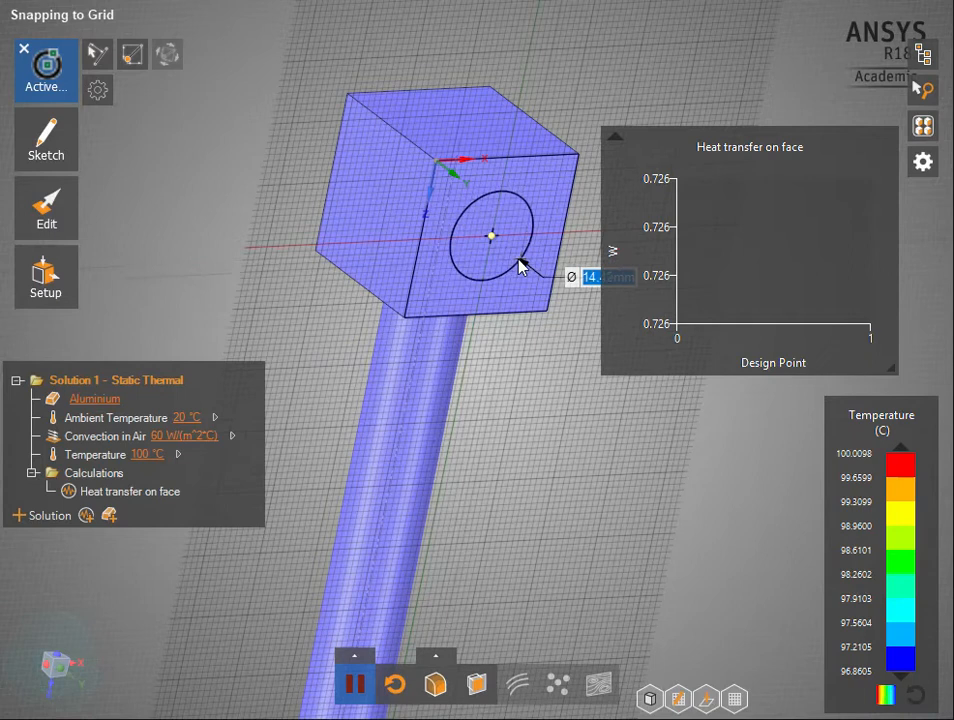
type("05in")
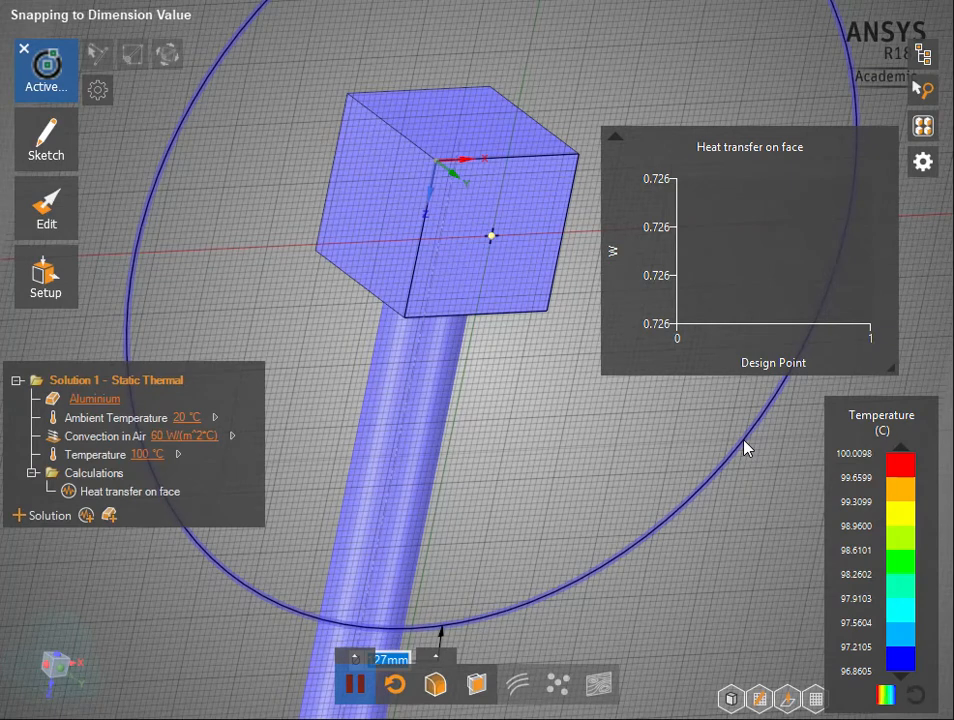
key("Escape")
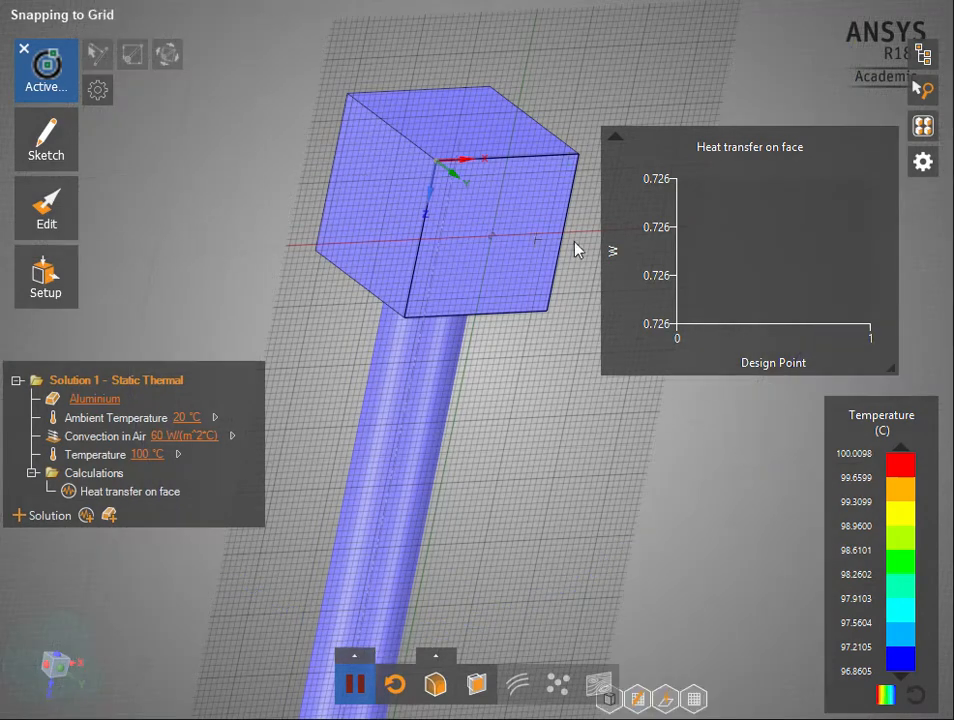
Sketch a circle with a diameter of 0.5 in at the centre of the cube's side face
left_click(491, 237)
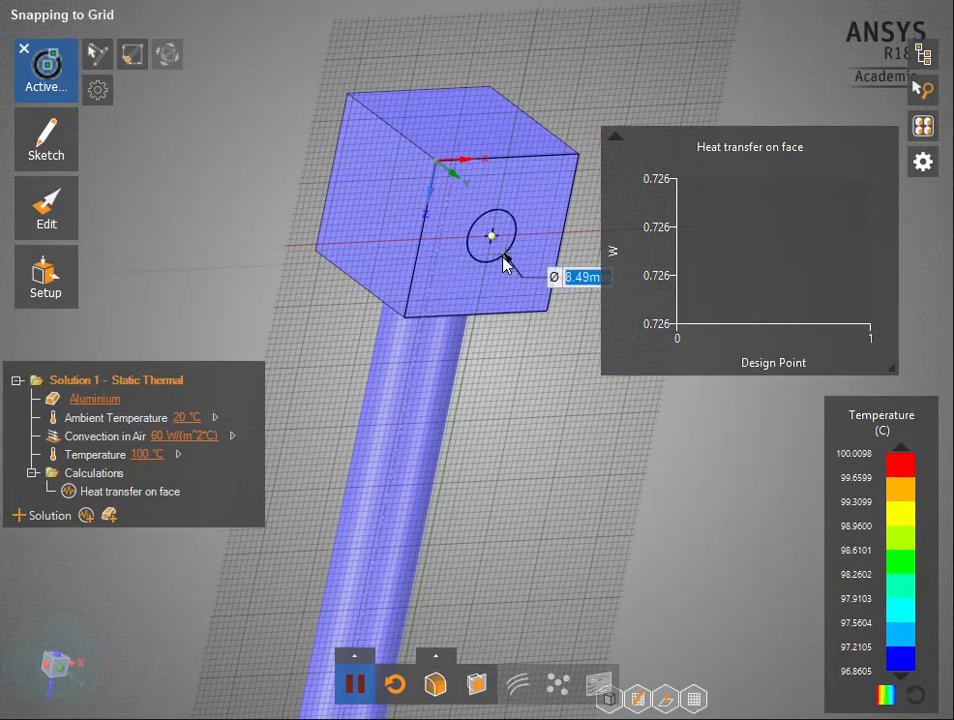
type(".5")
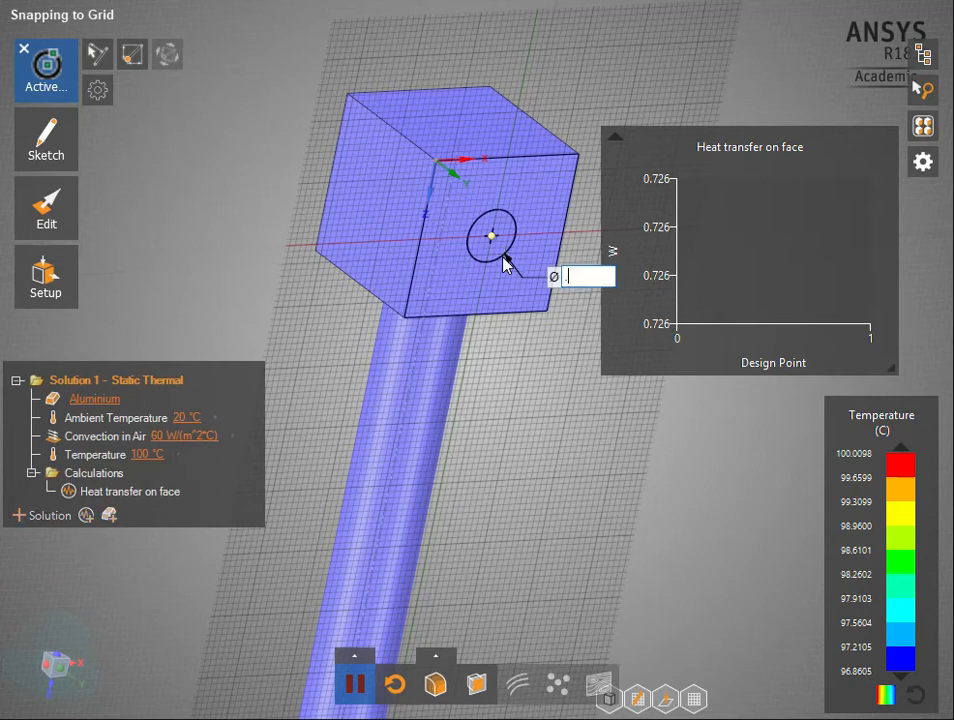
type("in")
key("Return")
Pull the circular face inward through the whole cube to cut a cross hole
key("p")
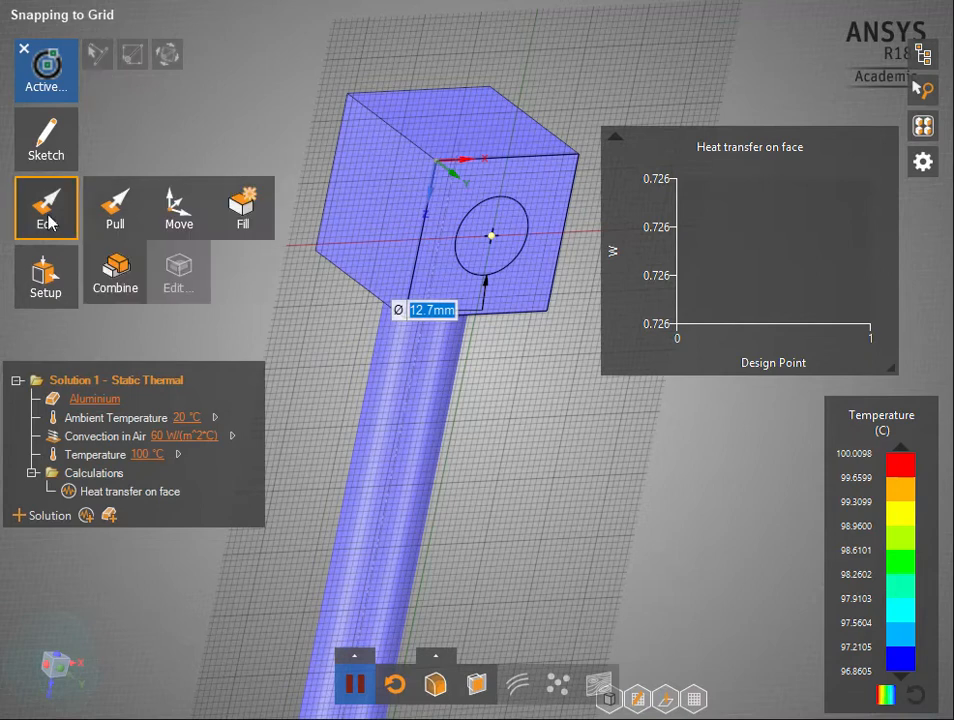
left_click(496, 242)
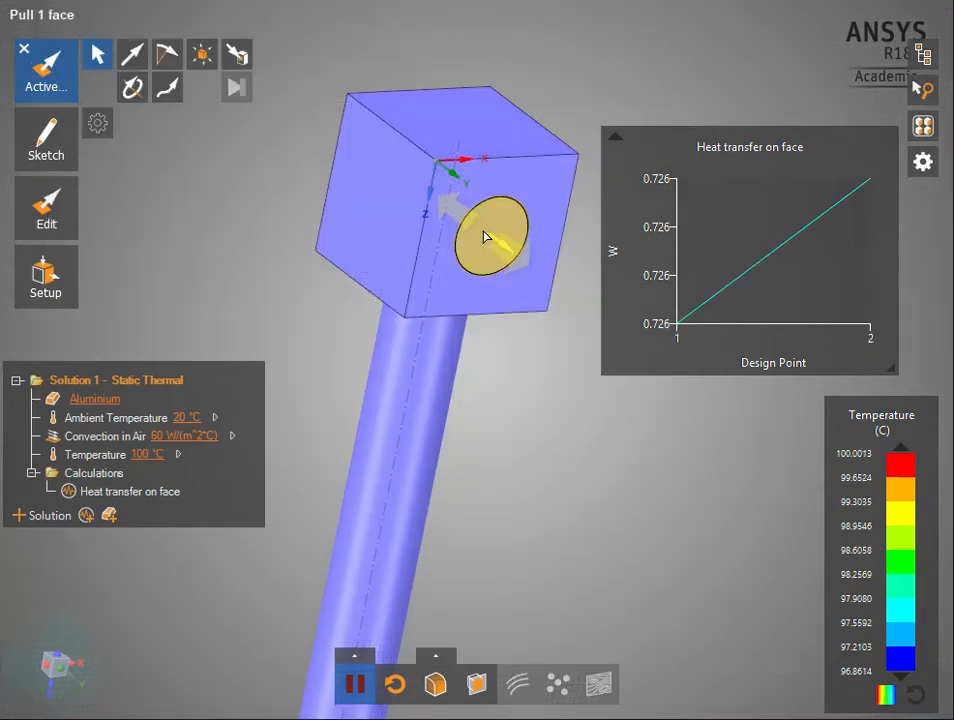
left_click_drag(505, 250, 294, 127)
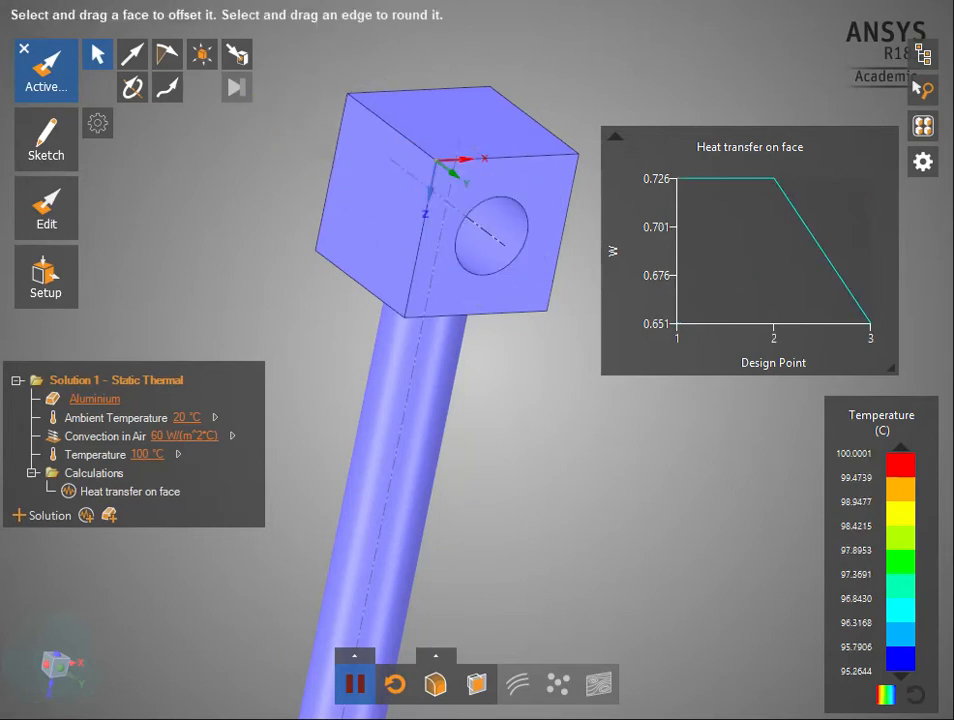
Display the temperature contours on the drilled cube and read the heat transfer chart's values at its design points
left_click(44, 59)
middle_click_drag(488, 259, 404, 208)
middle_click_drag(549, 313, 652, 446)
left_click(432, 684)
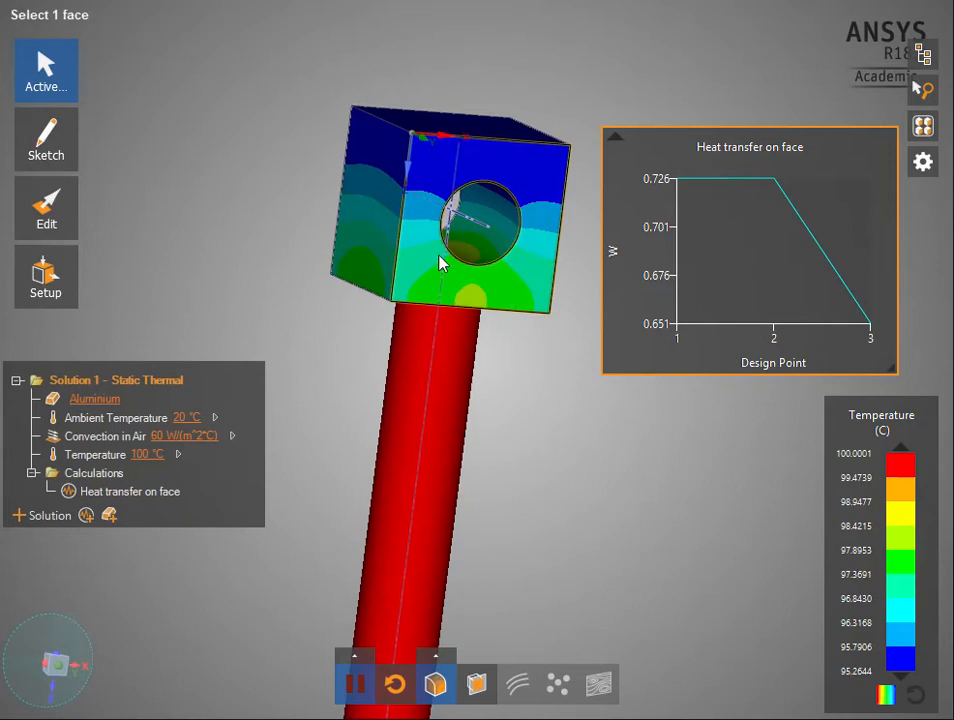
mouse_move(648, 190)
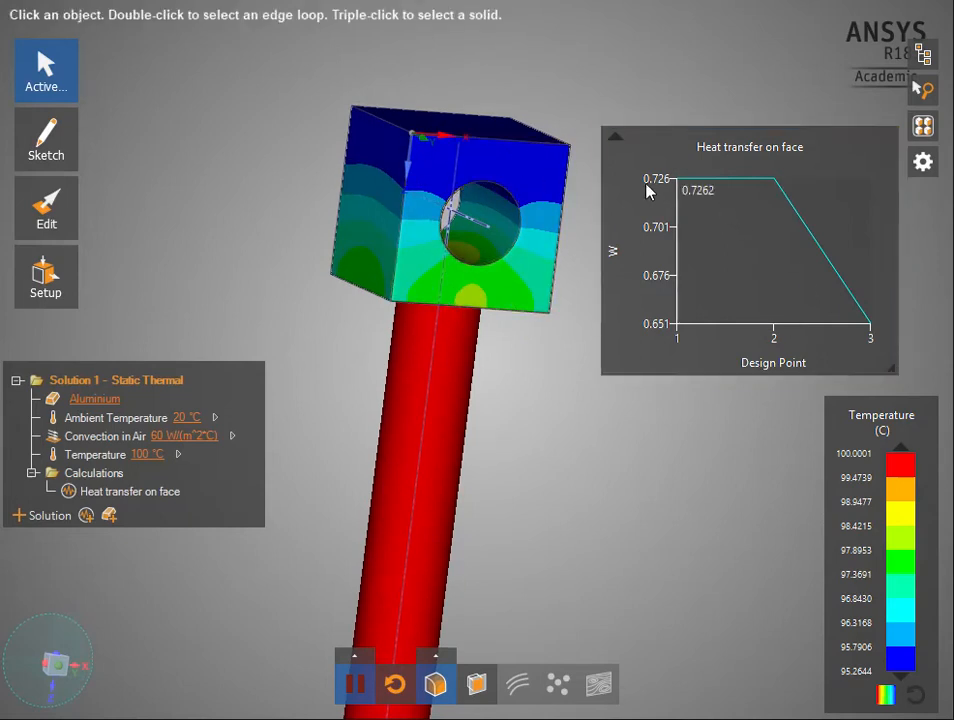
mouse_move(756, 186)
mouse_move(847, 275)
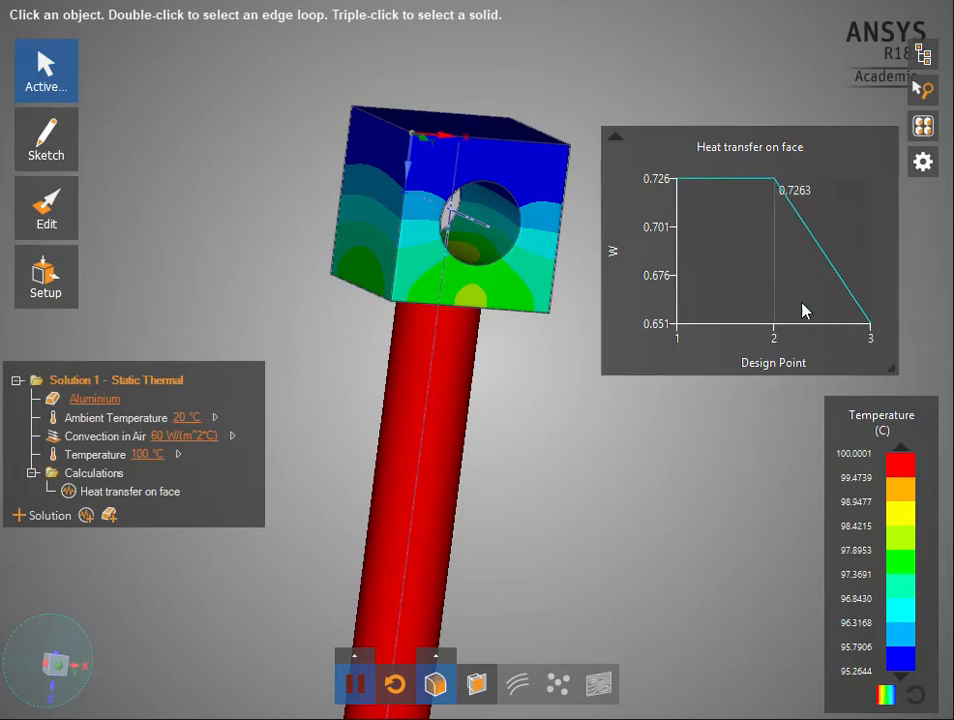
Undo the through hole and the circle sketched on the cube's side face
middle_click_drag(503, 343, 530, 380)
key("ctrl+z")
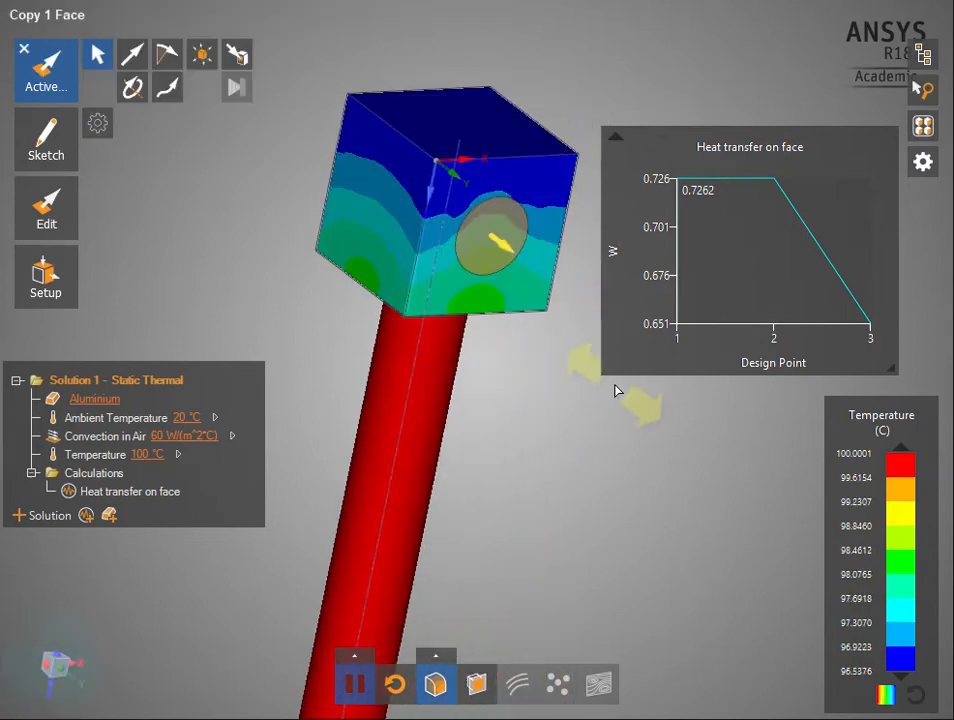
key("ctrl+z")
key("ctrl+z")
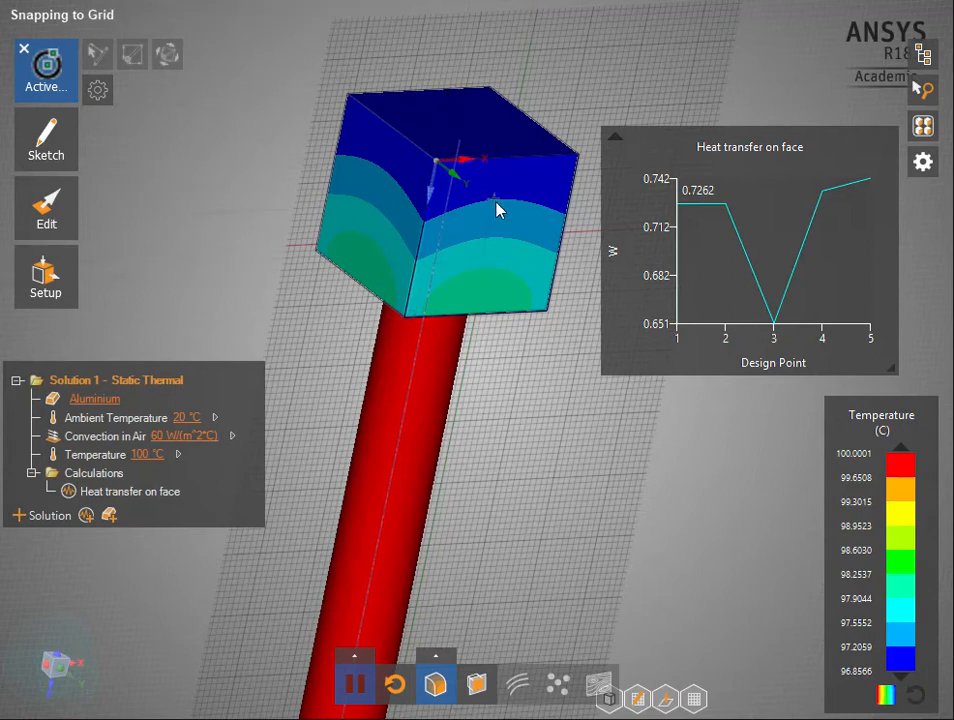
Move the sketch plane to the cube face opposite the rod and hide the temperature contours
middle_click_drag(512, 271, 570, 291)
mouse_move(637, 612)
middle_mouse_down()
mouse_move(543, 587)
mouse_move(543, 443)
mouse_move(490, 277)
mouse_move(503, 341)
mouse_move(614, 497)
middle_mouse_up()
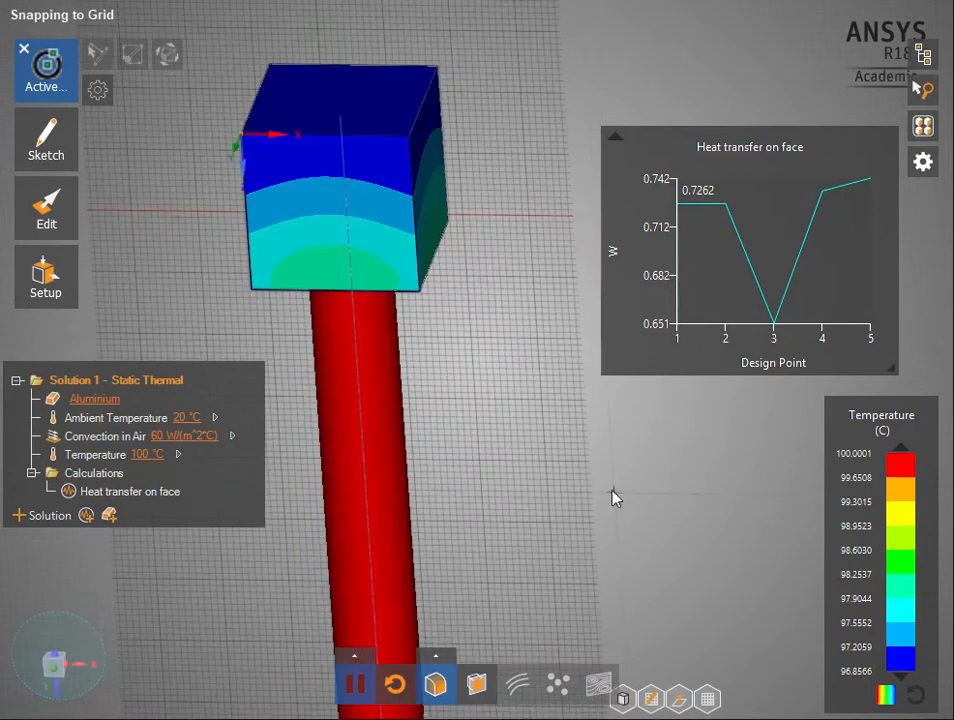
left_click(651, 698)
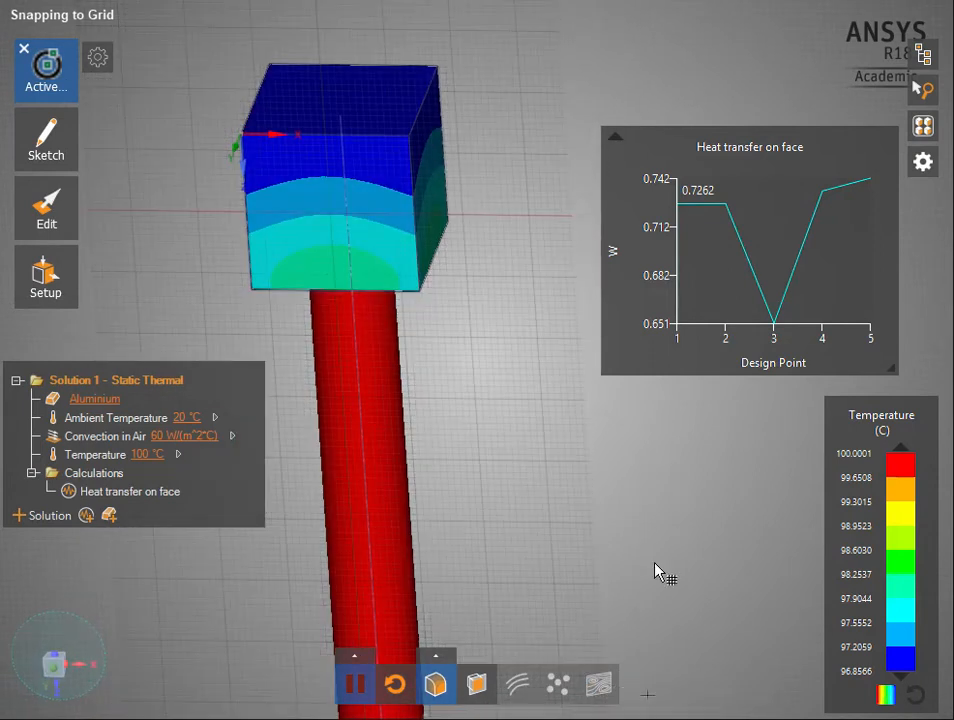
left_click(353, 103)
middle_click_drag(398, 268, 388, 273)
mouse_move(370, 162)
middle_mouse_down("shift")
mouse_move(407, 209)
mouse_move(383, 202)
mouse_move(354, 168)
mouse_move(430, 251)
middle_mouse_up("shift")
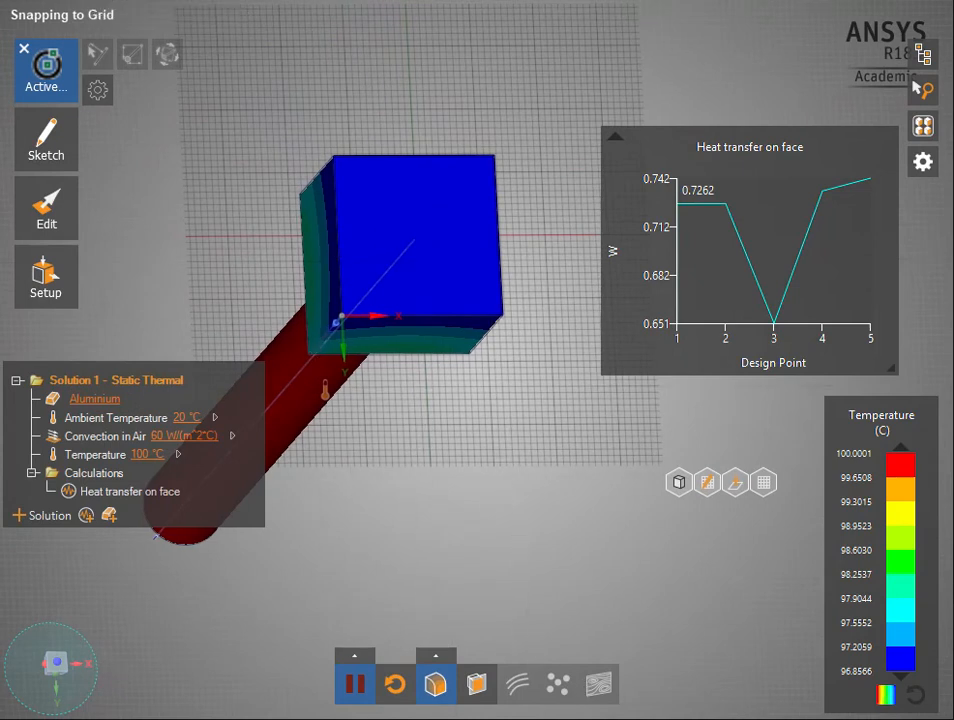
left_click(441, 684)
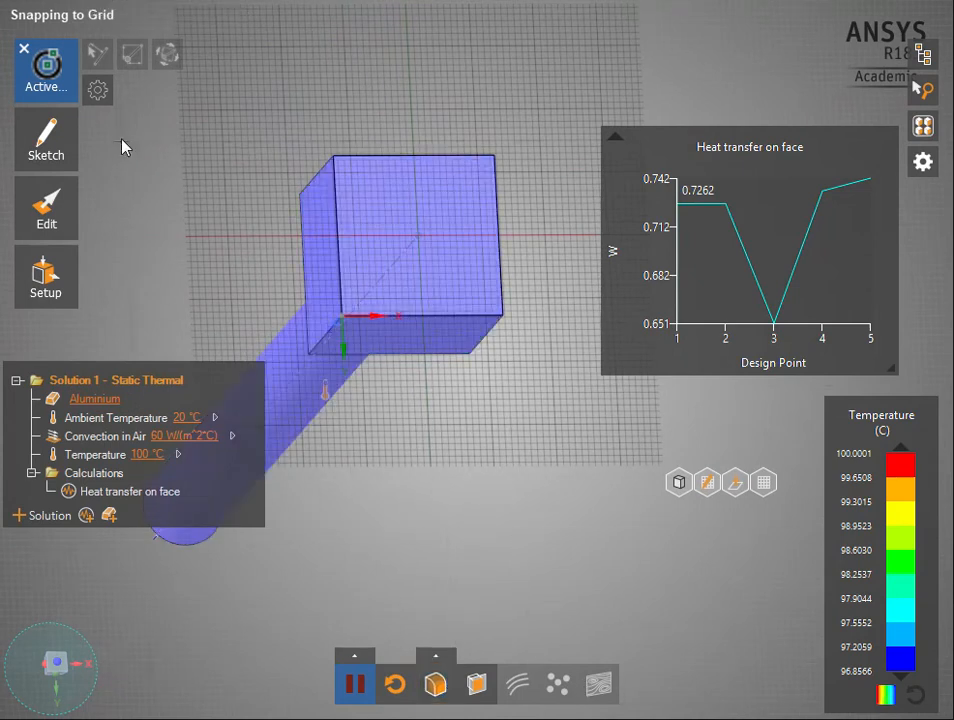
Sketch a rectangle about 8 mm wide near the middle of the cube's end face, spanning its full 25.4 mm from edge to edge
left_click(36, 155)
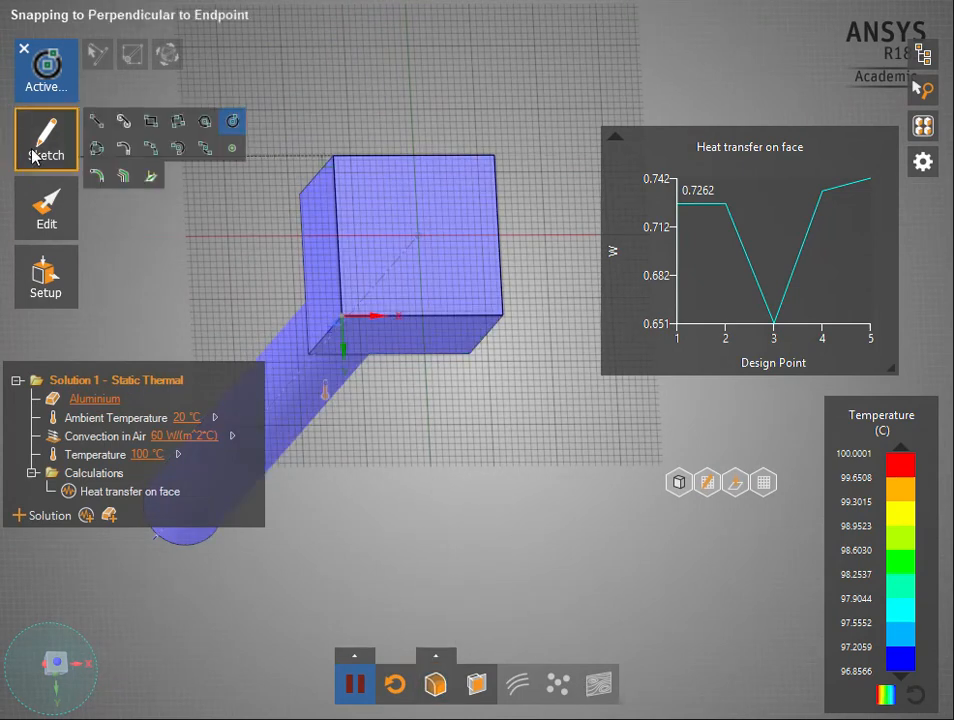
left_click(150, 123)
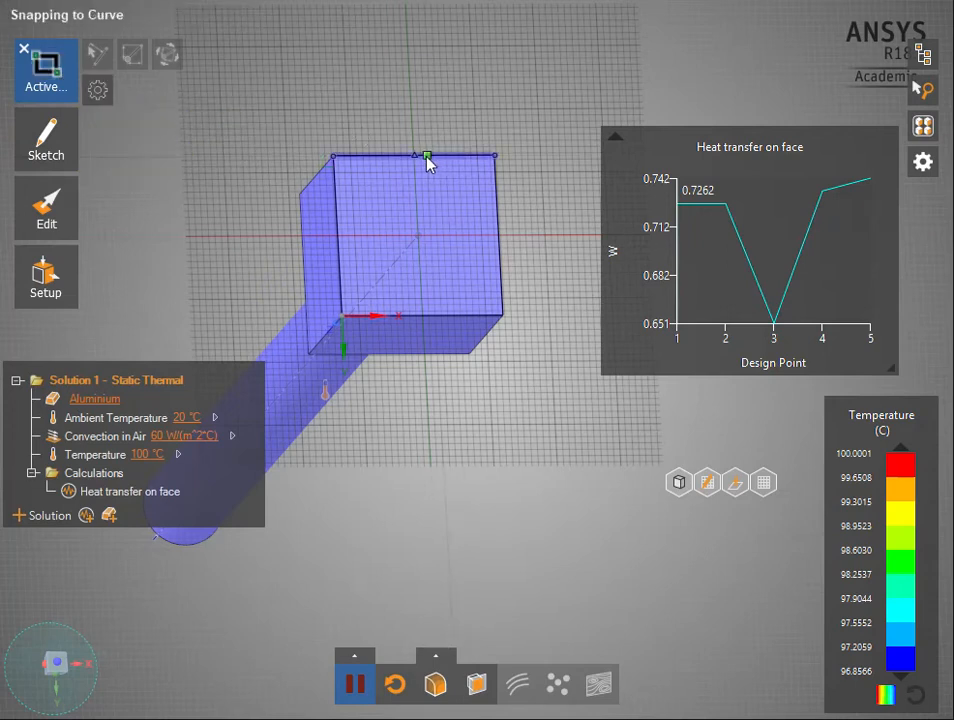
left_click(390, 156)
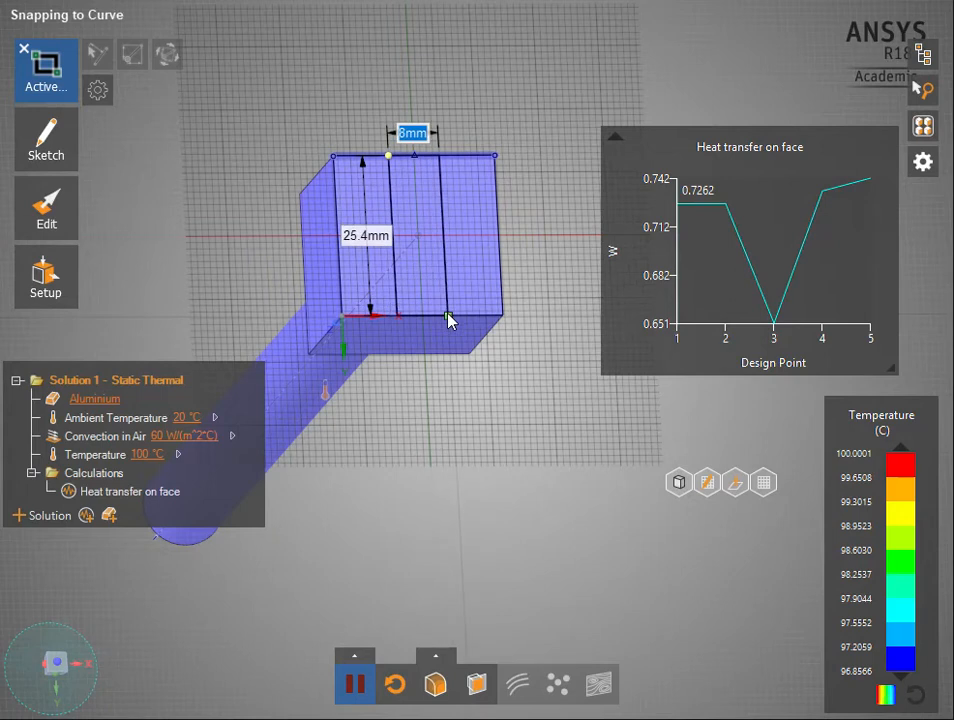
key("Tab")
Pull the rectangular strip on the end face about 18.6 mm into the cube to cut a slot
mouse_move(30, 185)
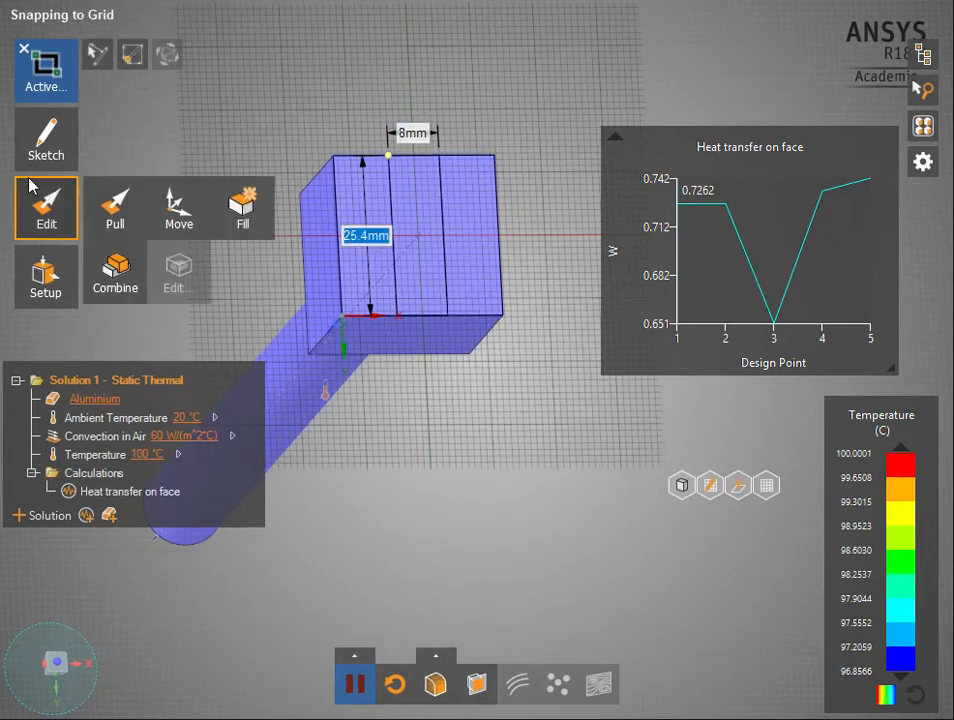
left_click(125, 216)
left_click(421, 264)
middle_click_drag(434, 250, 454, 251)
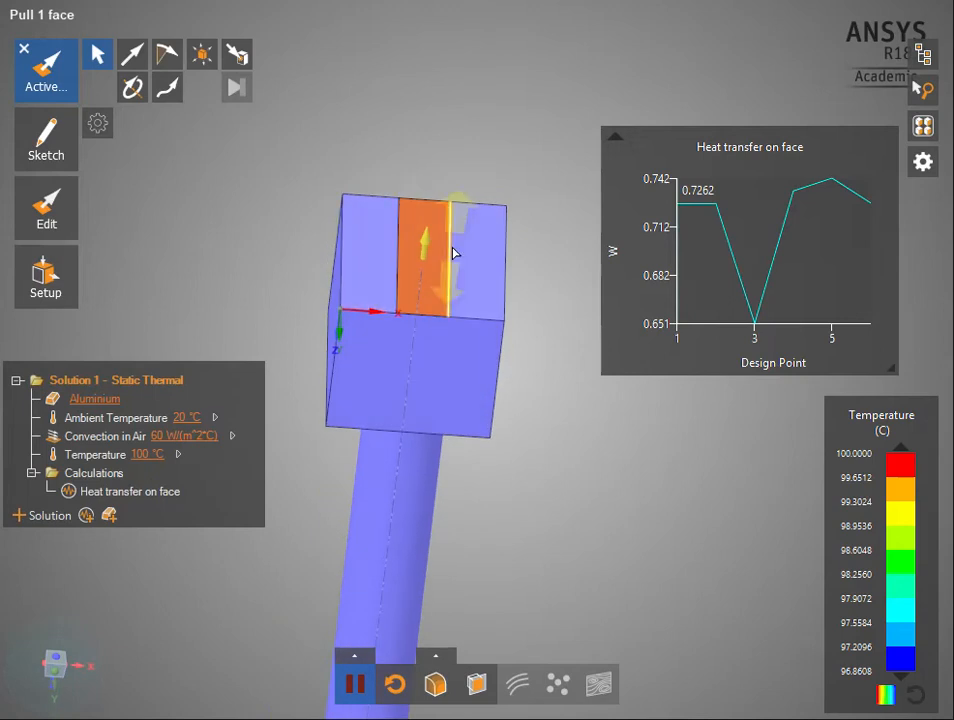
left_click_drag(424, 240, 434, 332)
left_click(396, 352)
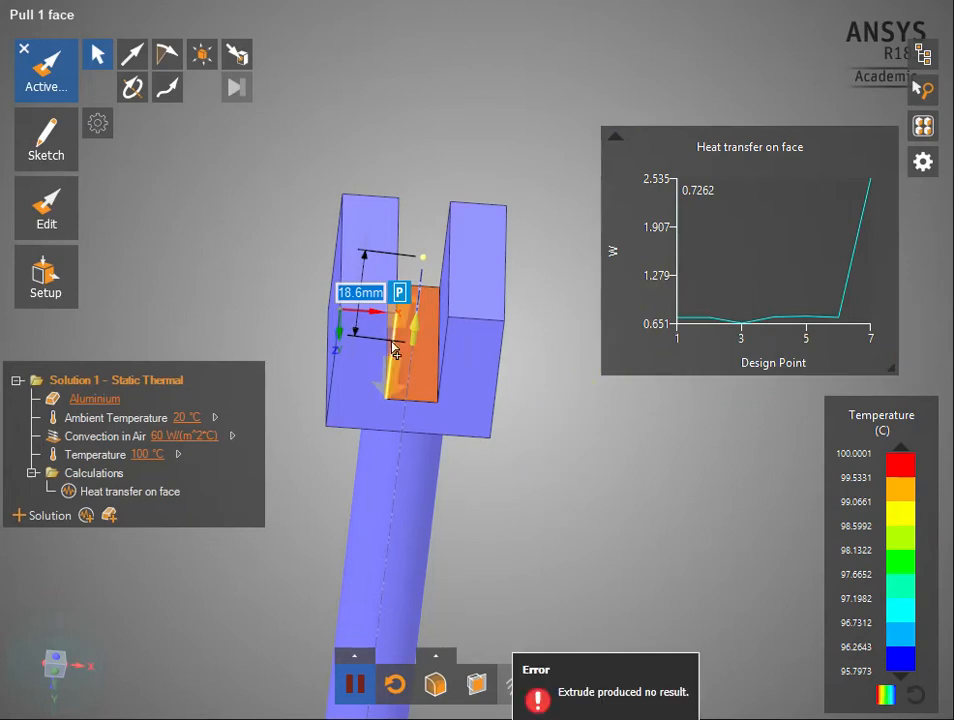
Finish the slot cut, display the temperature contours and examine them on the cube's two walls and slot floor
left_click(62, 58)
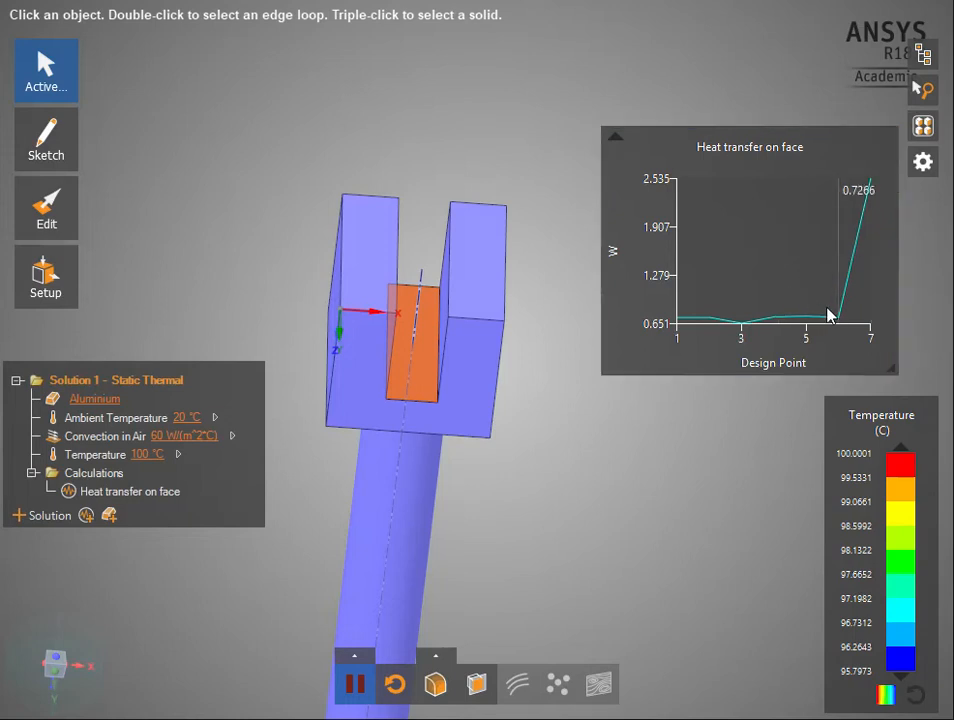
left_click(435, 683)
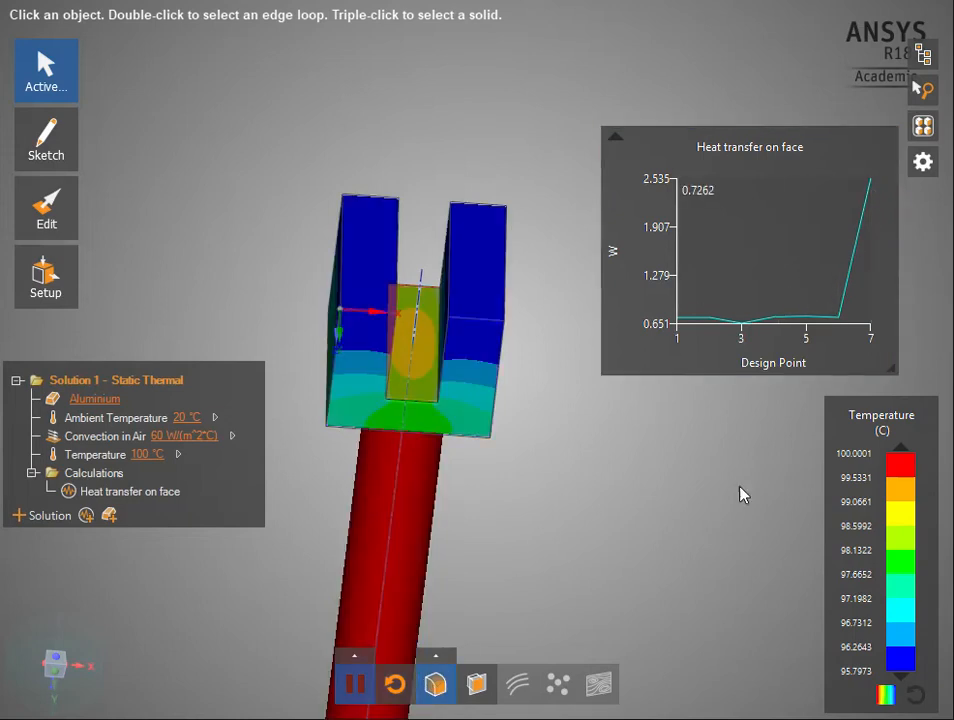
middle_click_drag(497, 526, 558, 441)
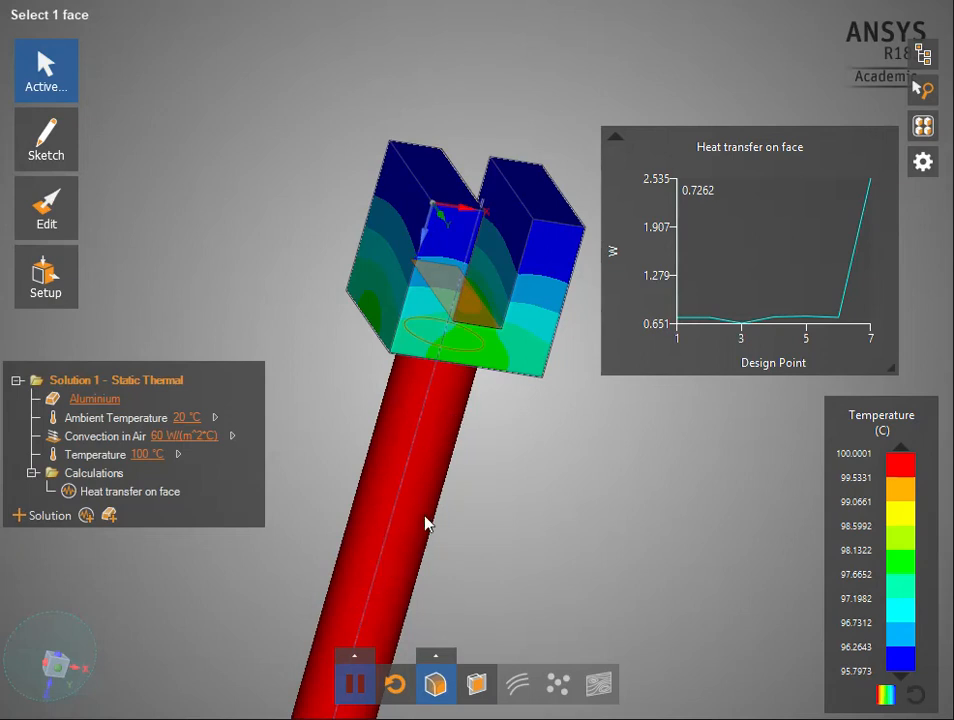
middle_click_drag(512, 316, 519, 354)
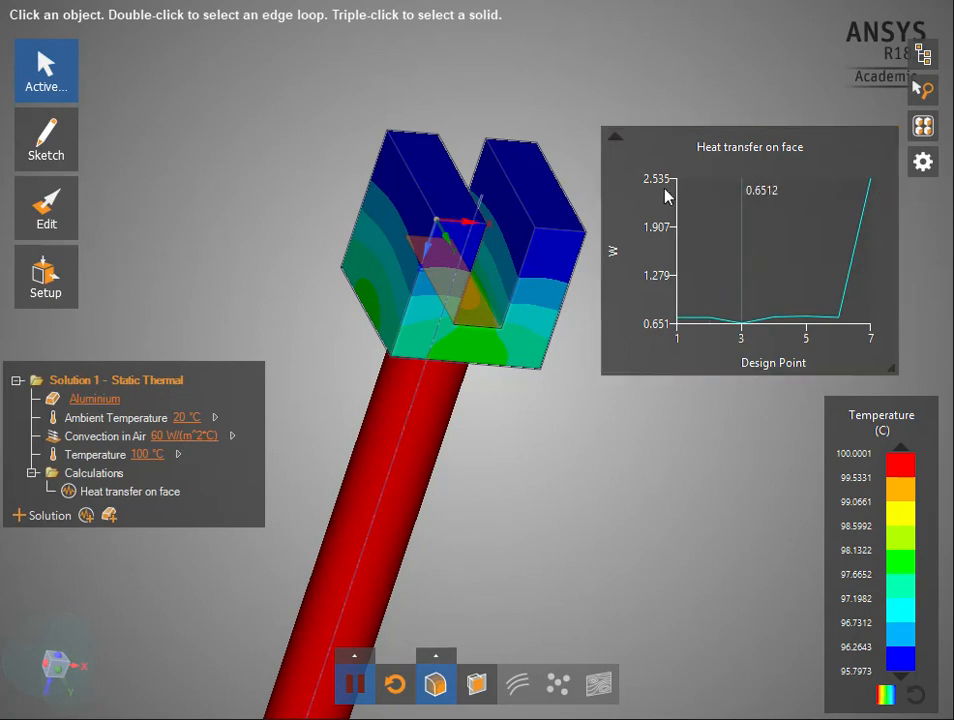
middle_click_drag(520, 413, 535, 372)
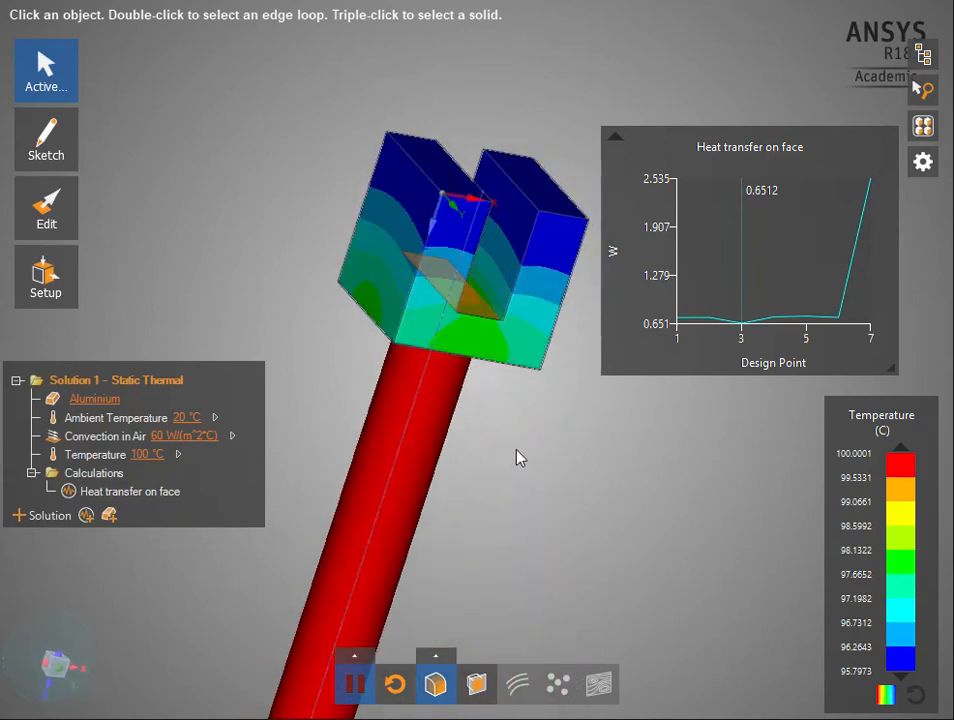
middle_click_drag(501, 430, 270, 450)
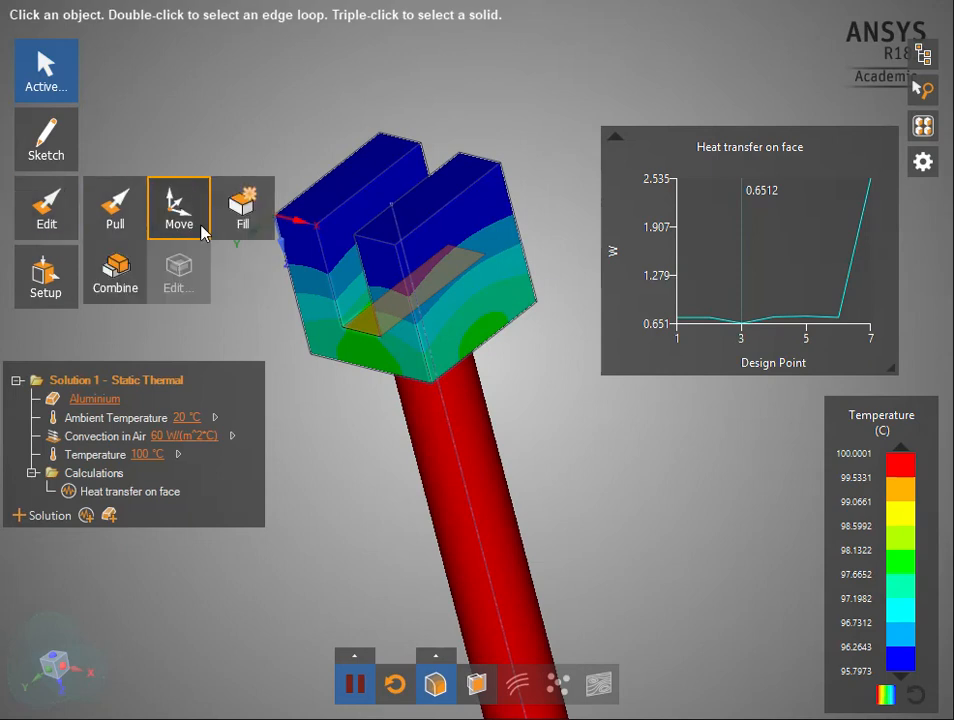
middle_click_drag(360, 341, 494, 345)
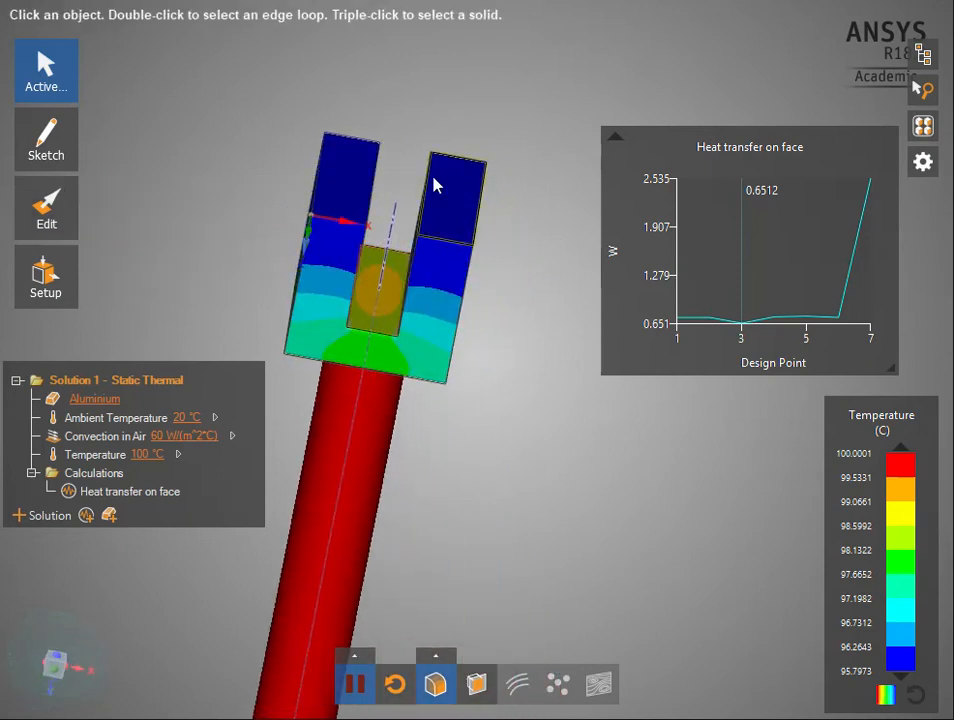
Start a rectangle sketch and place its plane on the end face of the cube wall on the slot's positive X side
mouse_move(58, 226)
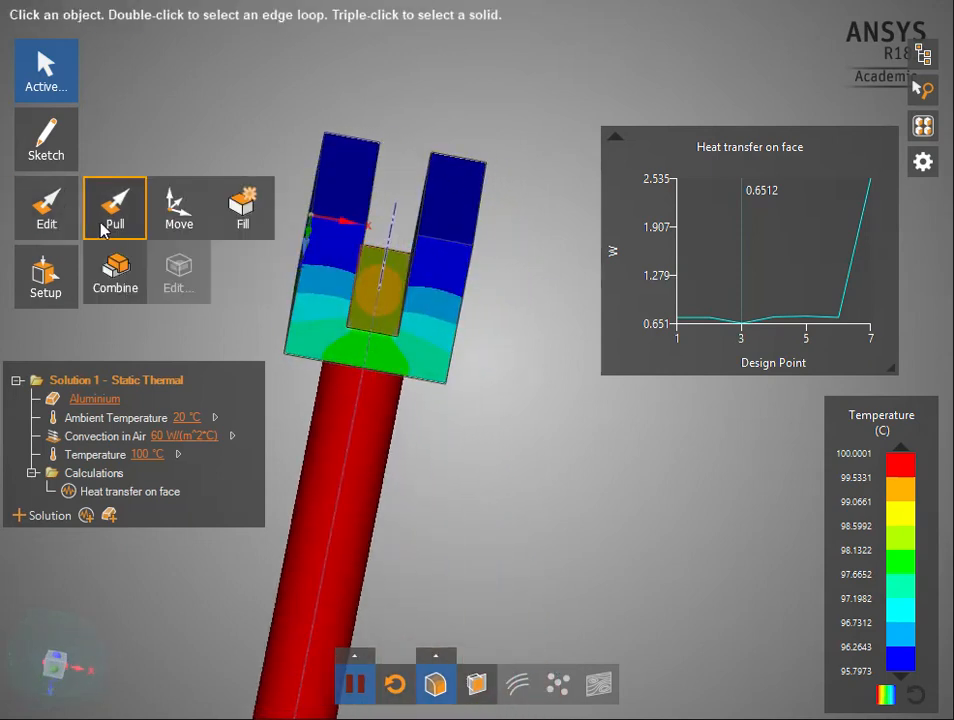
mouse_move(68, 128)
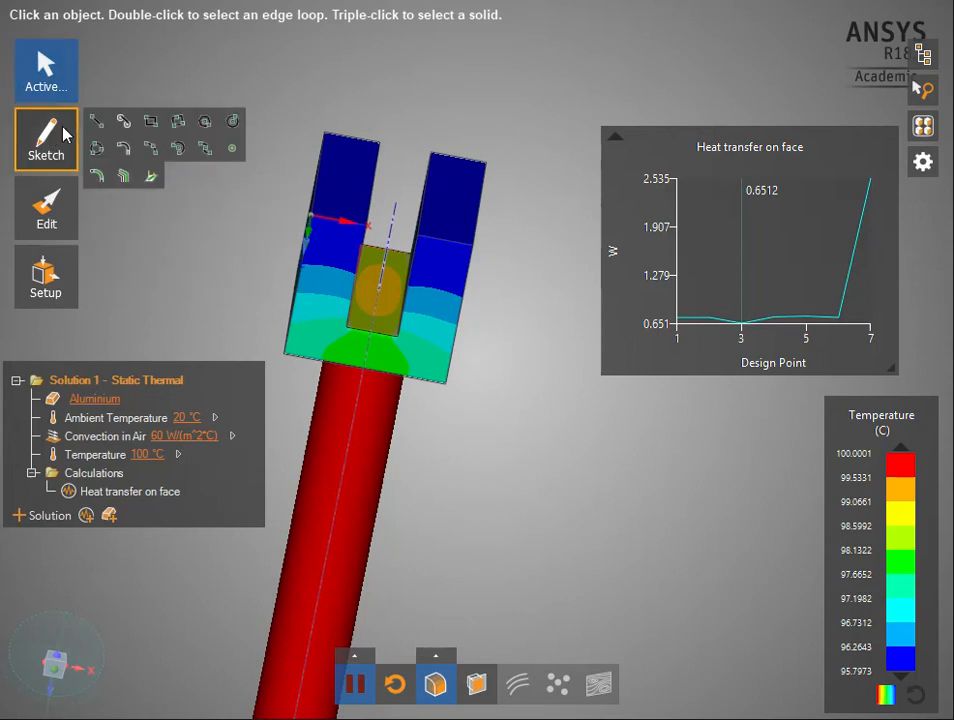
left_click(152, 122)
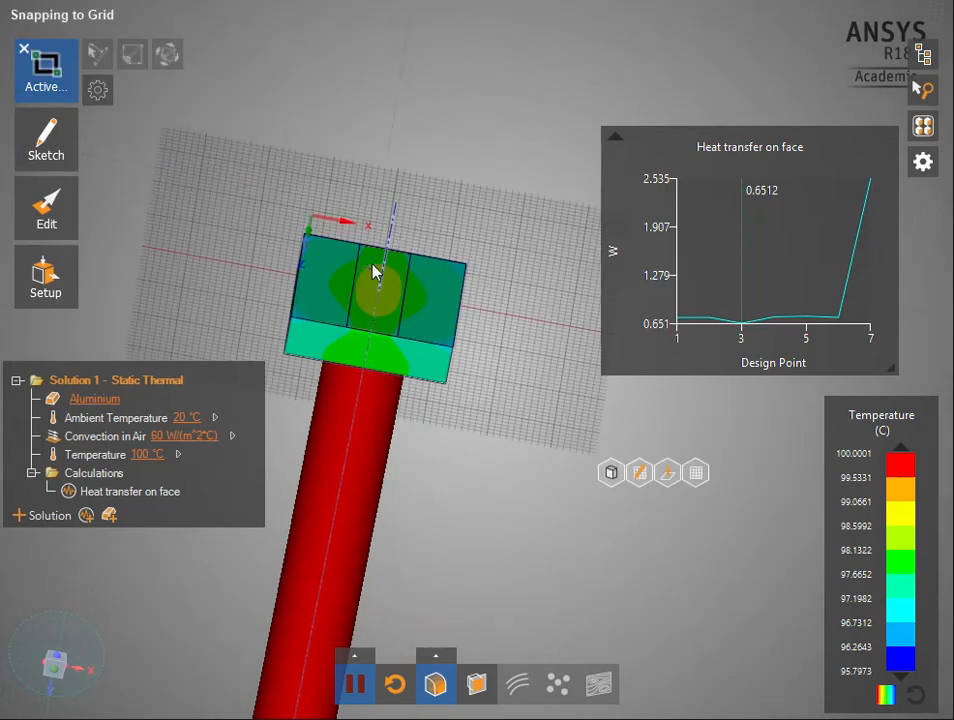
middle_click_drag(380, 302, 400, 337)
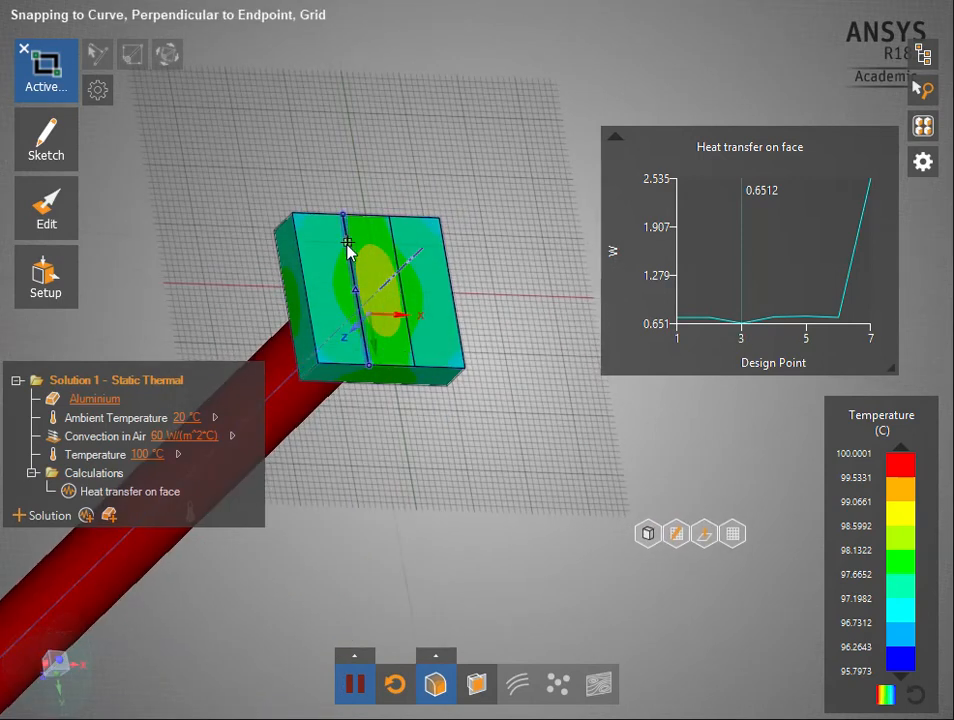
middle_click_drag(415, 362, 336, 381)
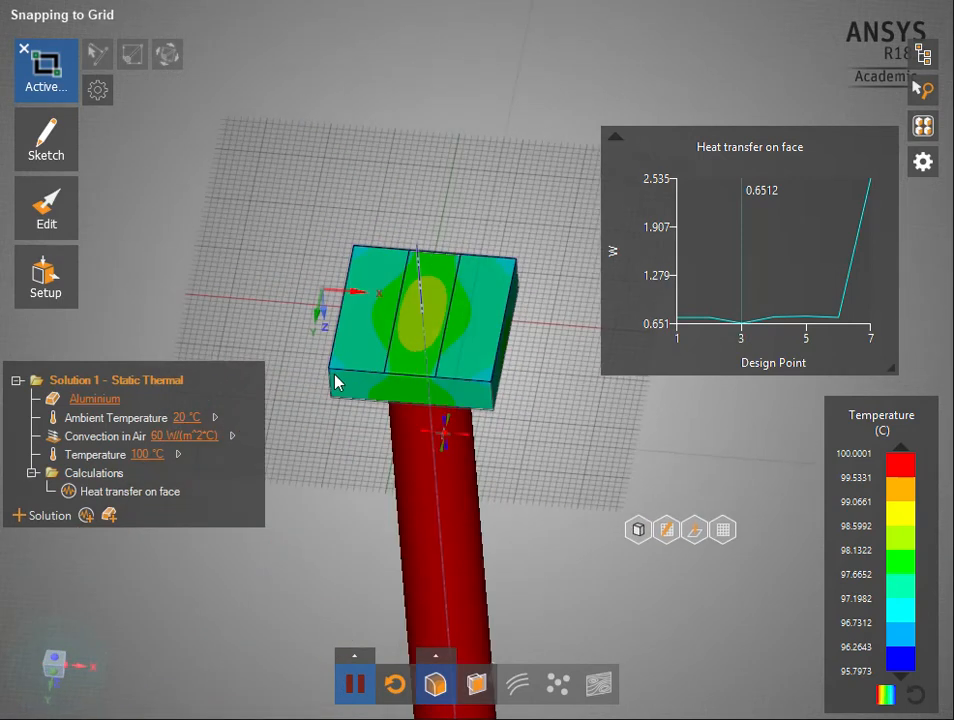
left_click(664, 534)
left_click(466, 247)
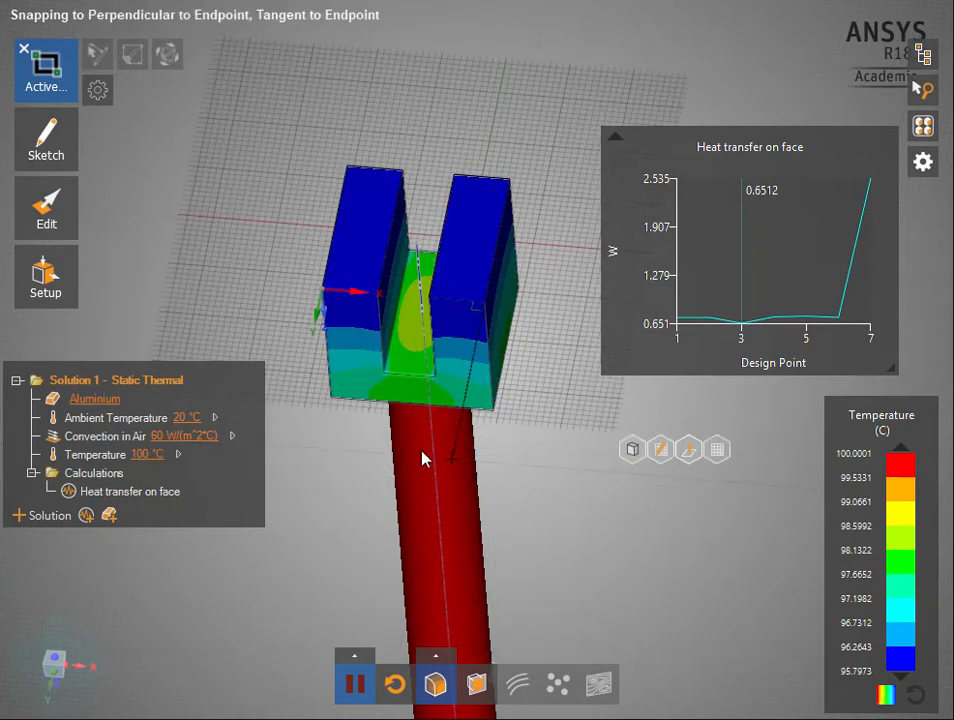
middle_click_drag(488, 198, 507, 251)
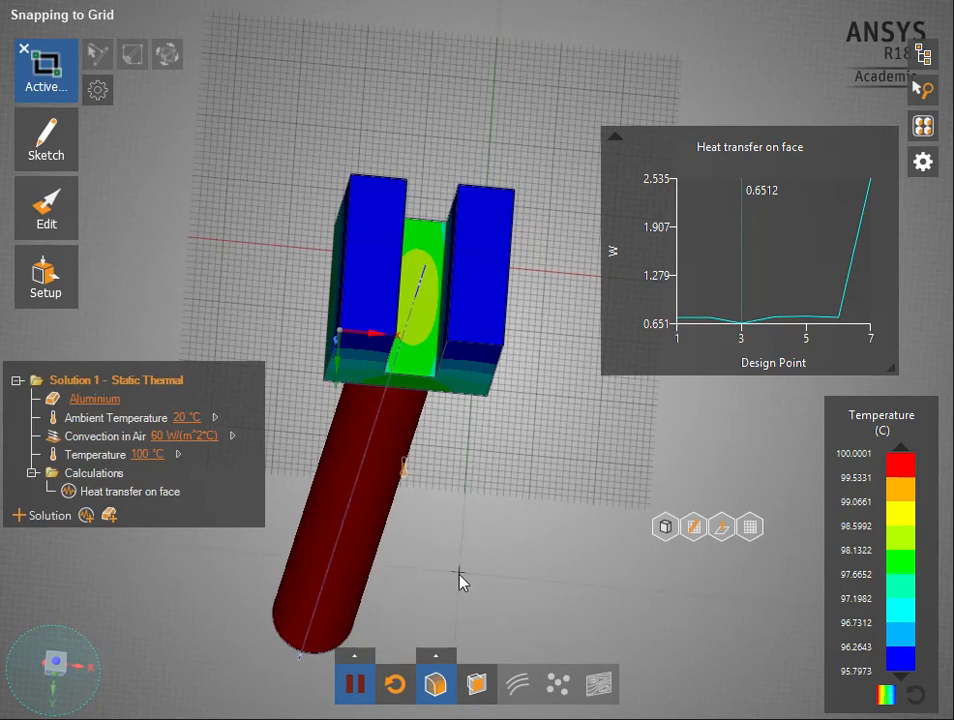
Hide the contours and sketch a rectangle about 3 mm wide along the wall's end face, spanning its full 25.4 mm
left_click(435, 683)
mouse_move(58, 155)
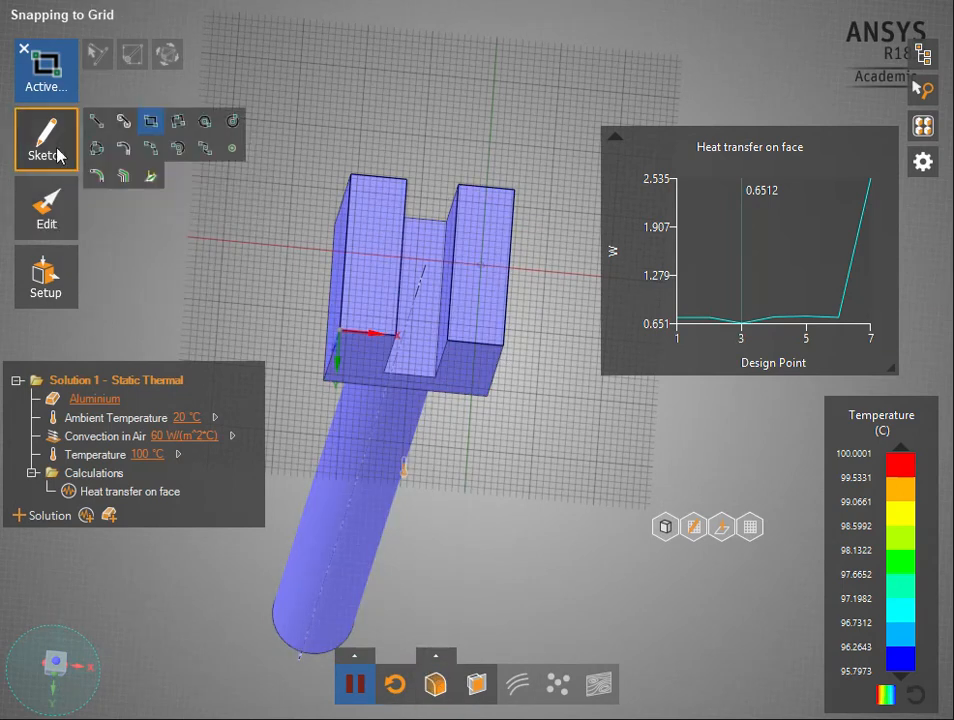
left_click(481, 187)
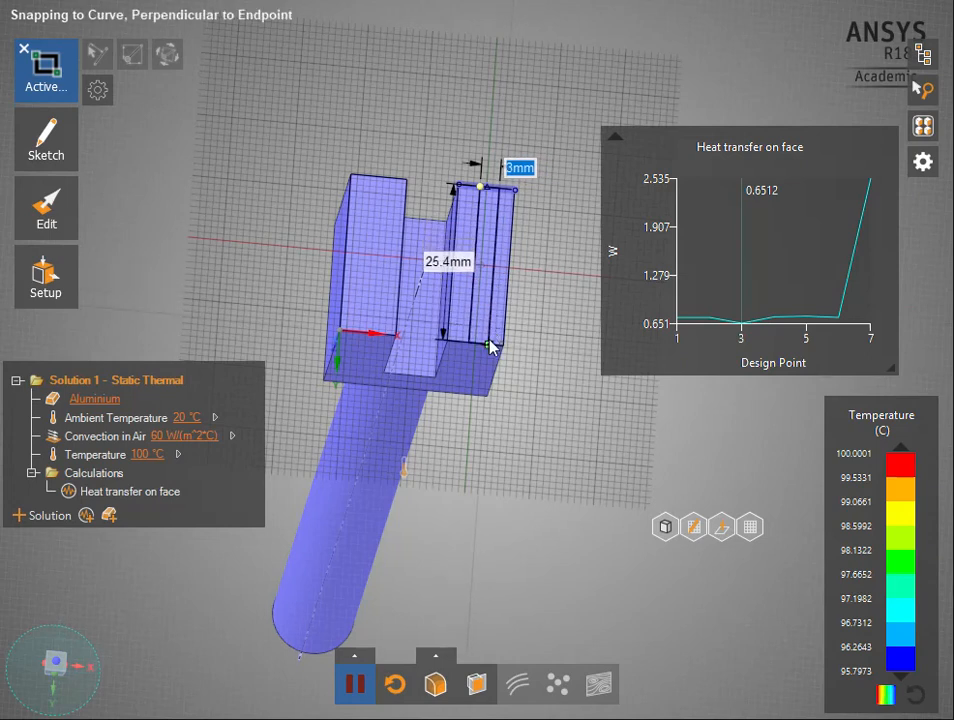
left_click(490, 338)
Pull the 3 mm strip about 22.2 mm into the cube to cut a second, narrower slot
mouse_move(90, 230)
left_click(120, 215)
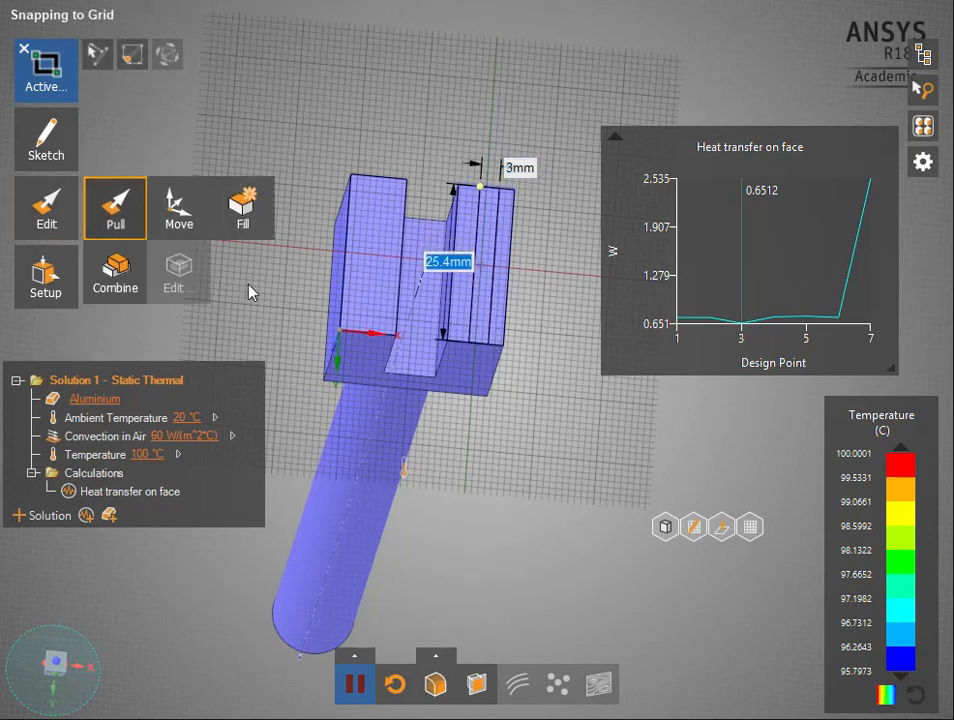
left_click(481, 310)
left_click(481, 311)
middle_click_drag(530, 435, 480, 338)
left_click_drag(458, 213, 490, 312)
middle_click_drag(540, 538, 580, 500)
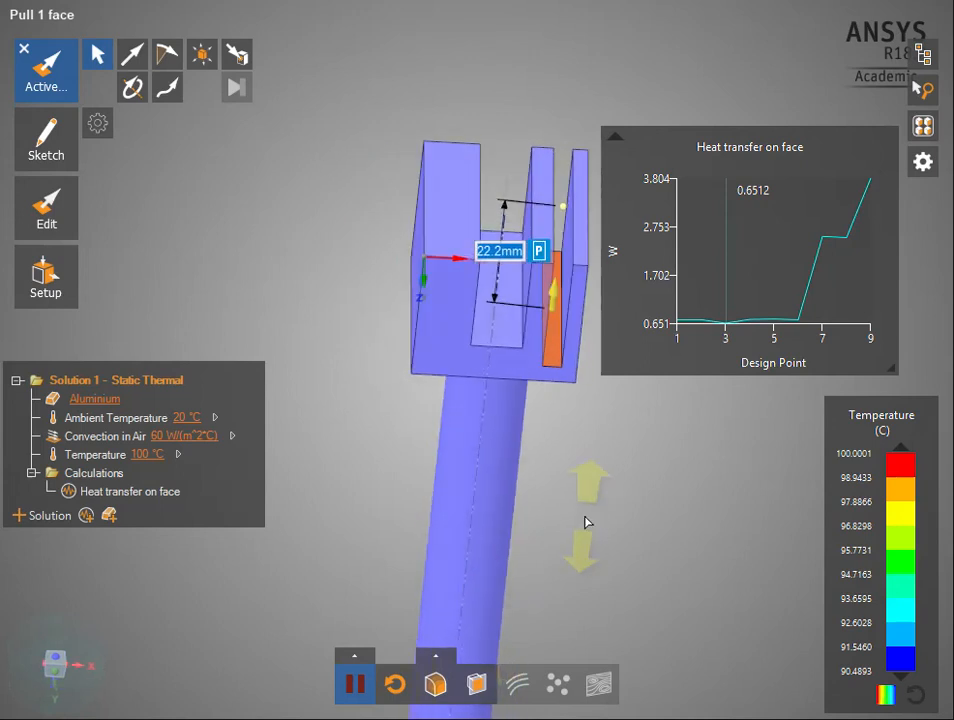
left_click(97, 56)
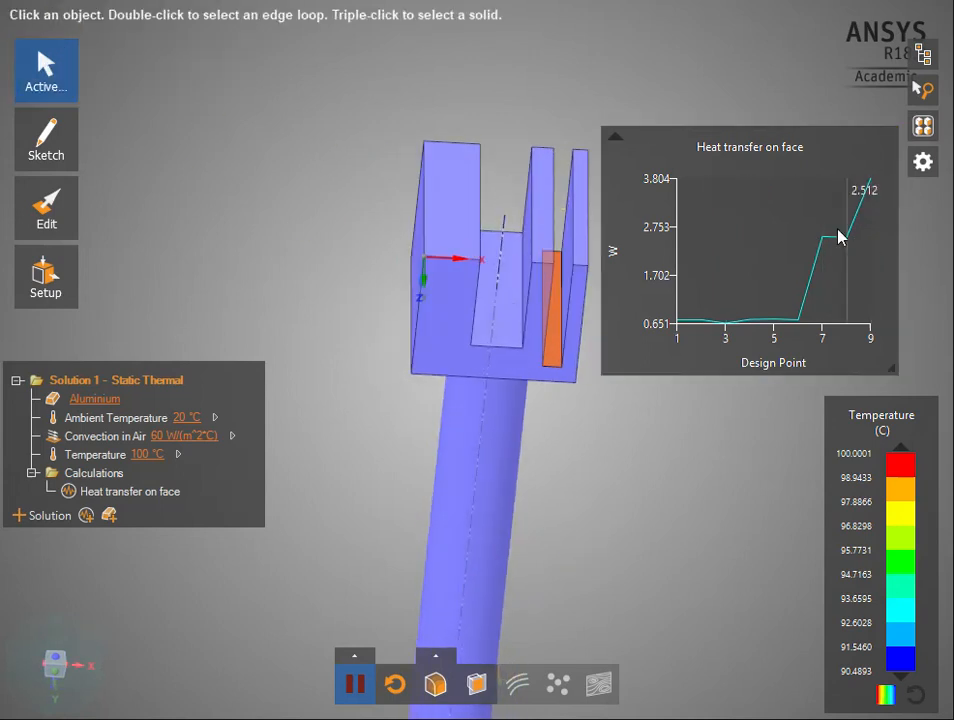
Display the temperature contours and inspect the temperatures of the cube walls on both sides of the narrow slot
middle_click_drag(635, 434, 673, 396)
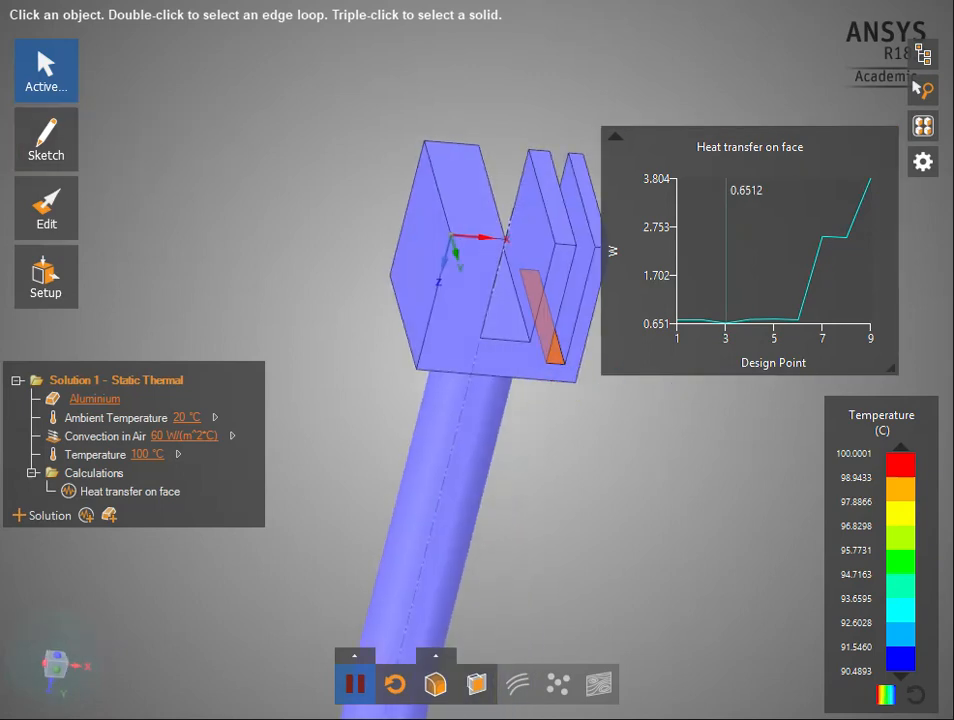
left_click(435, 683)
middle_click_drag(775, 562, 713, 564)
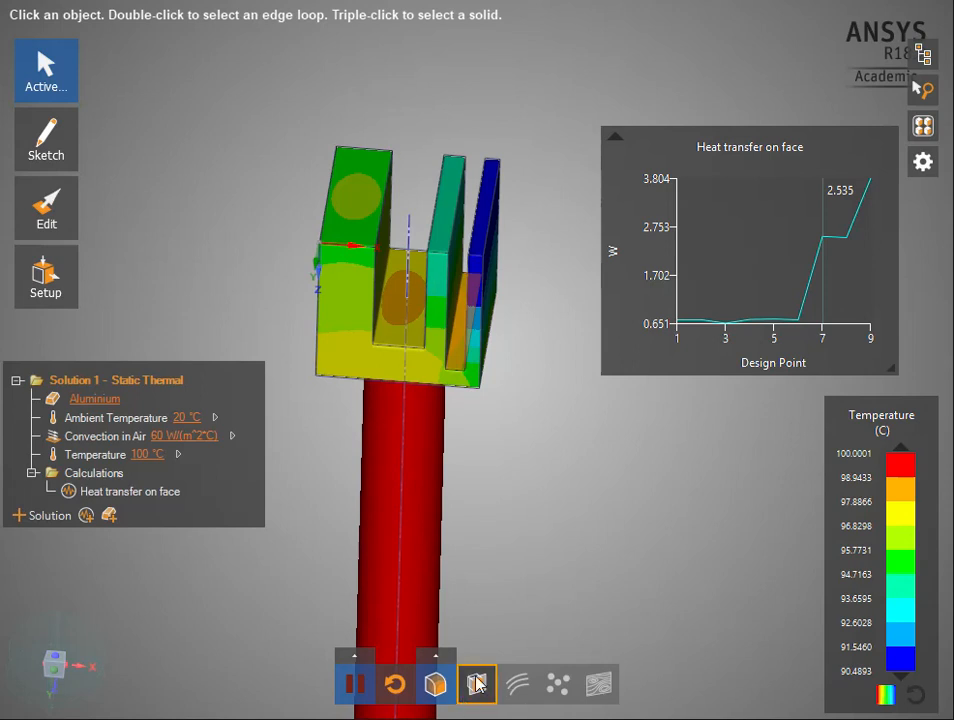
middle_click_drag(525, 470, 539, 443)
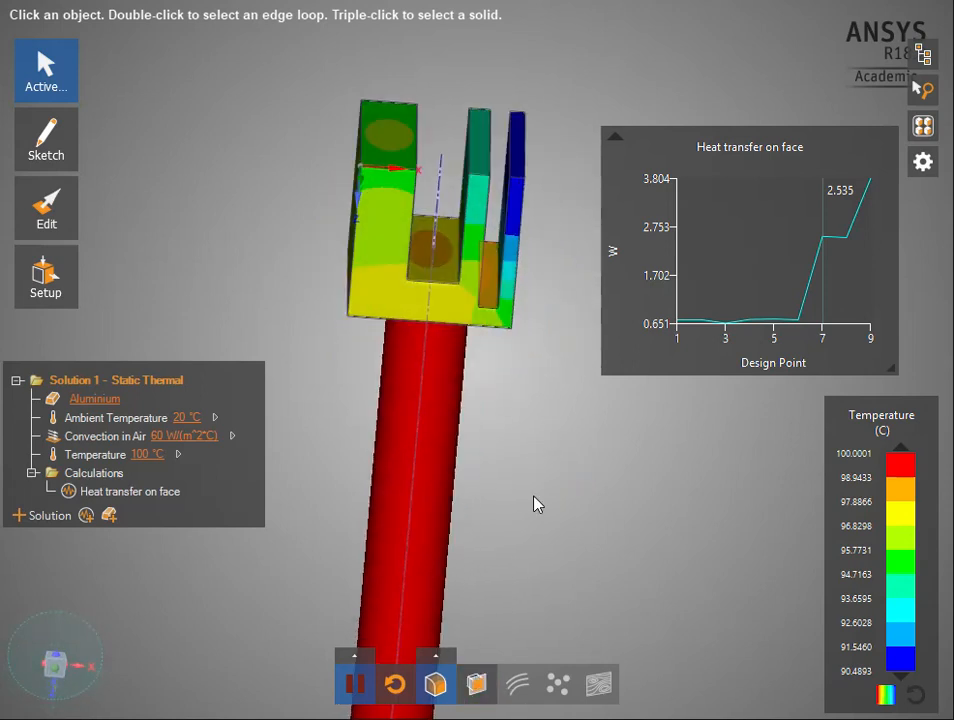
Switch the displayed result to Heat Flux and examine its distribution around the rod joint, the slots and the outer thin wall
left_click(436, 657)
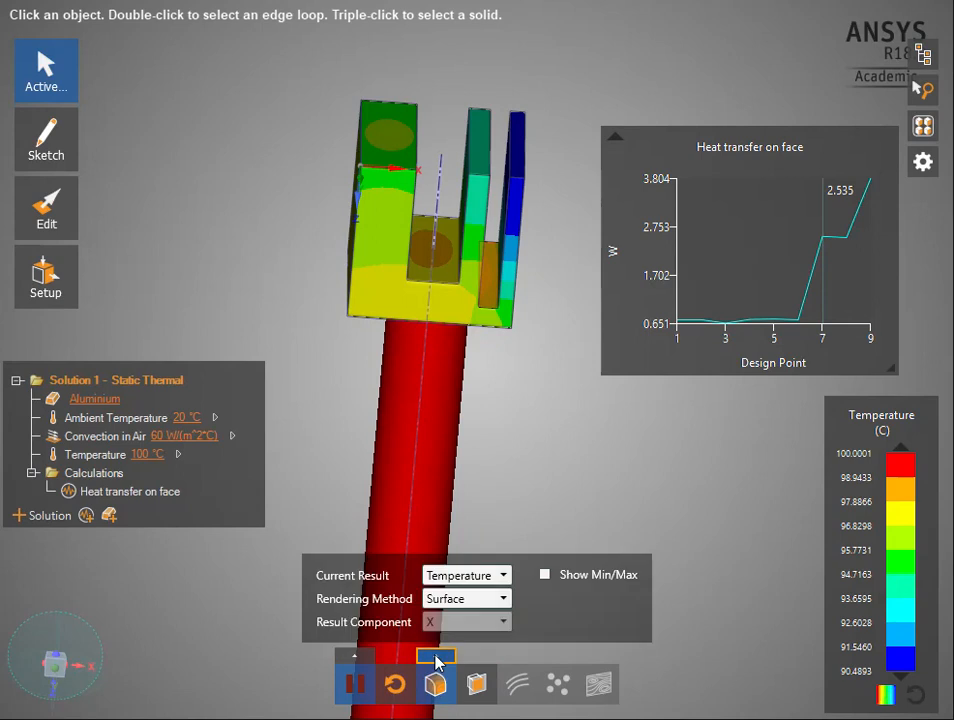
left_click(445, 585)
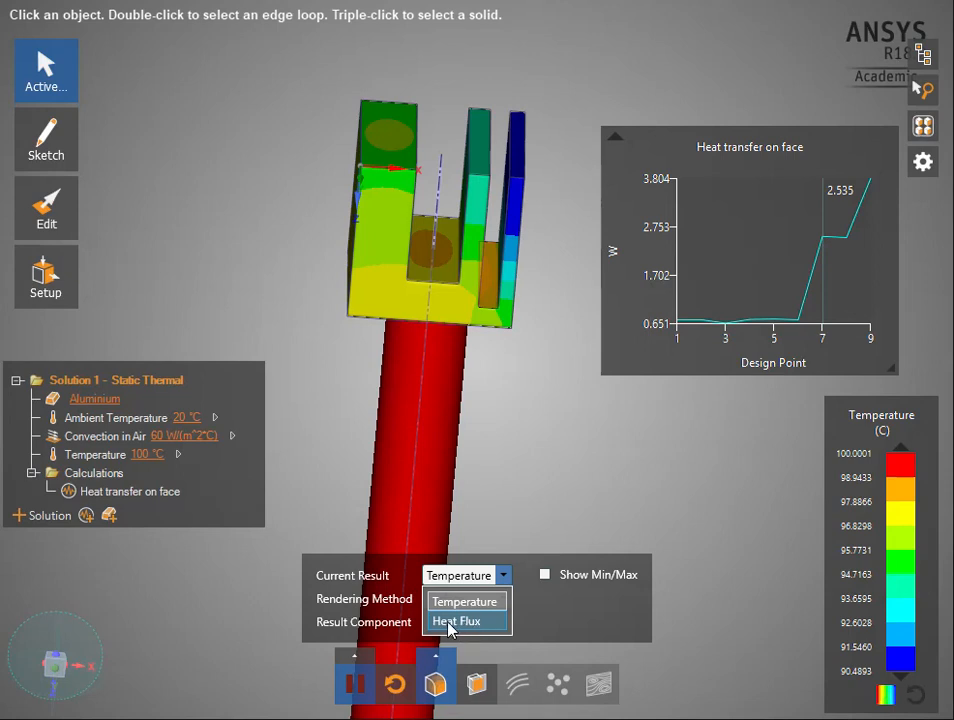
left_click(451, 622)
middle_click_drag(580, 477, 574, 288)
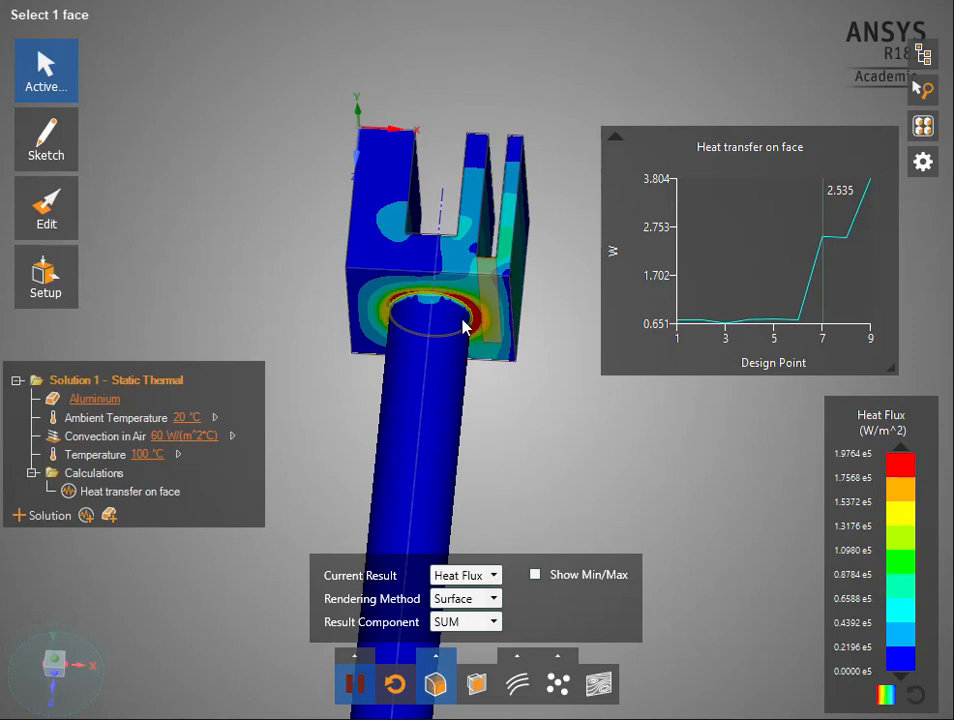
middle_click_drag(454, 271, 335, 416)
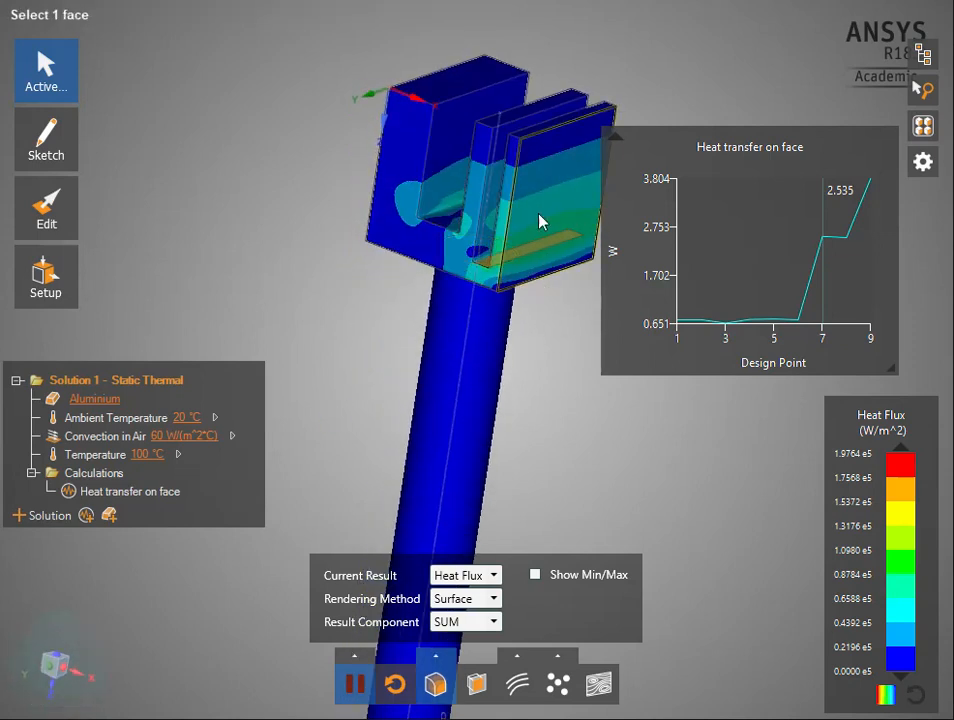
middle_click_drag(513, 245, 554, 260)
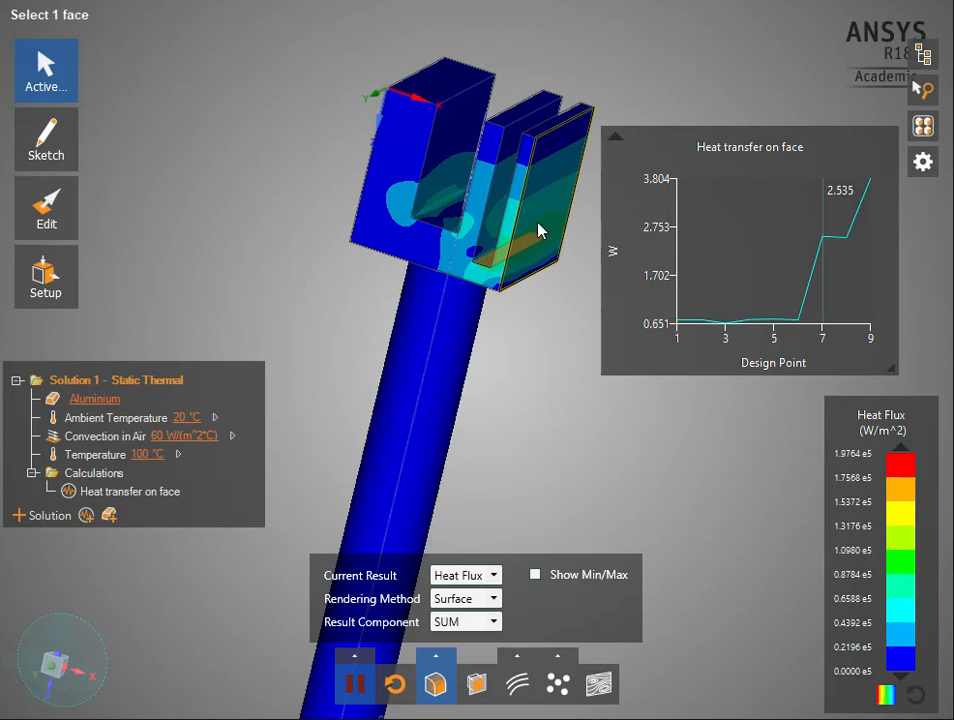
middle_click_drag(411, 160, 362, 196)
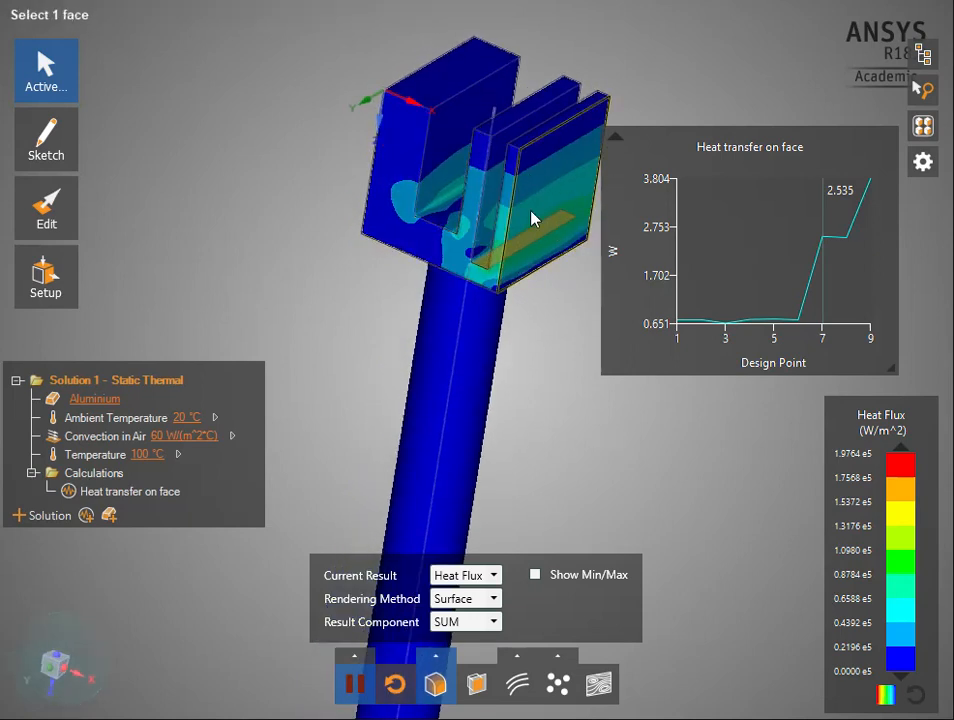
mouse_move(428, 324)
middle_mouse_down()
mouse_move(543, 313)
mouse_move(522, 334)
middle_mouse_up()
middle_click_drag(520, 418, 400, 390)
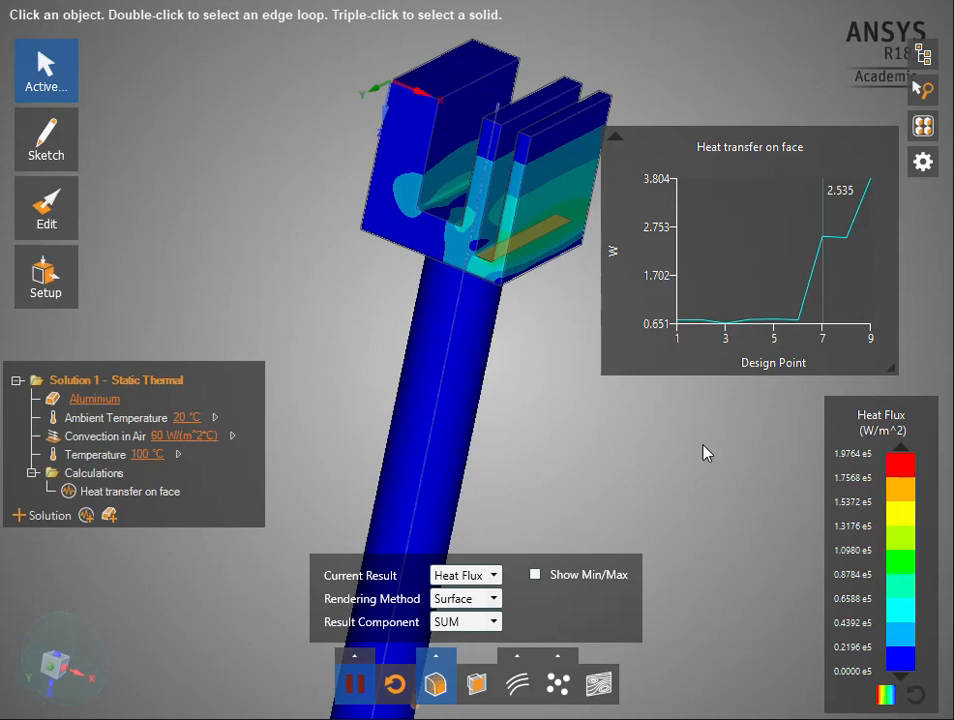